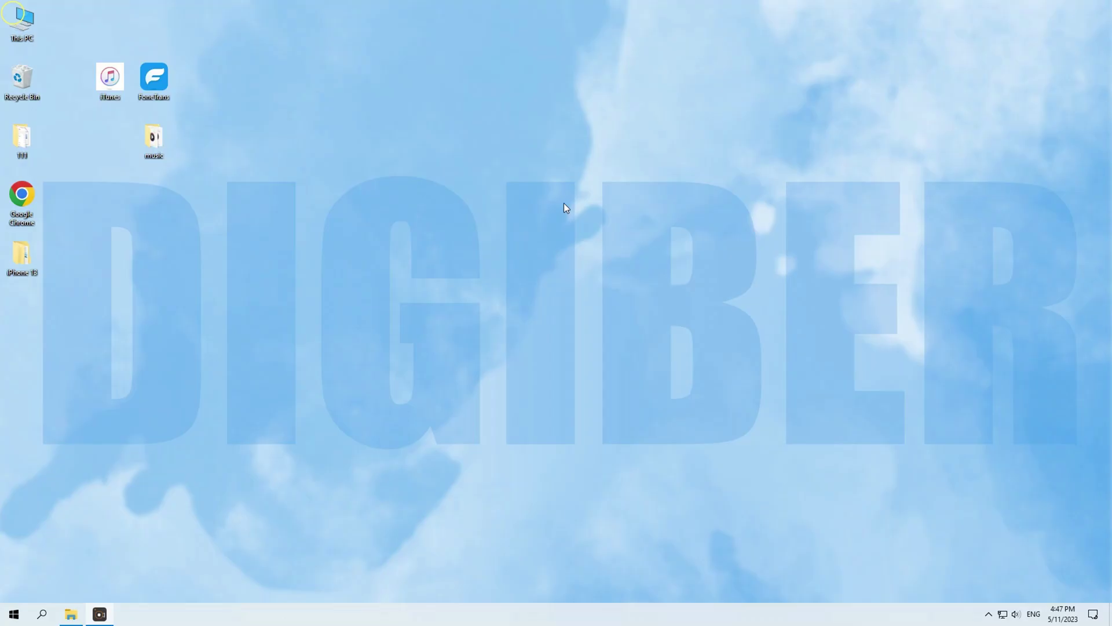
Open the desktop music folder with its six Taylor Swift MP3s and launch iTunes.
double_click(160, 145)
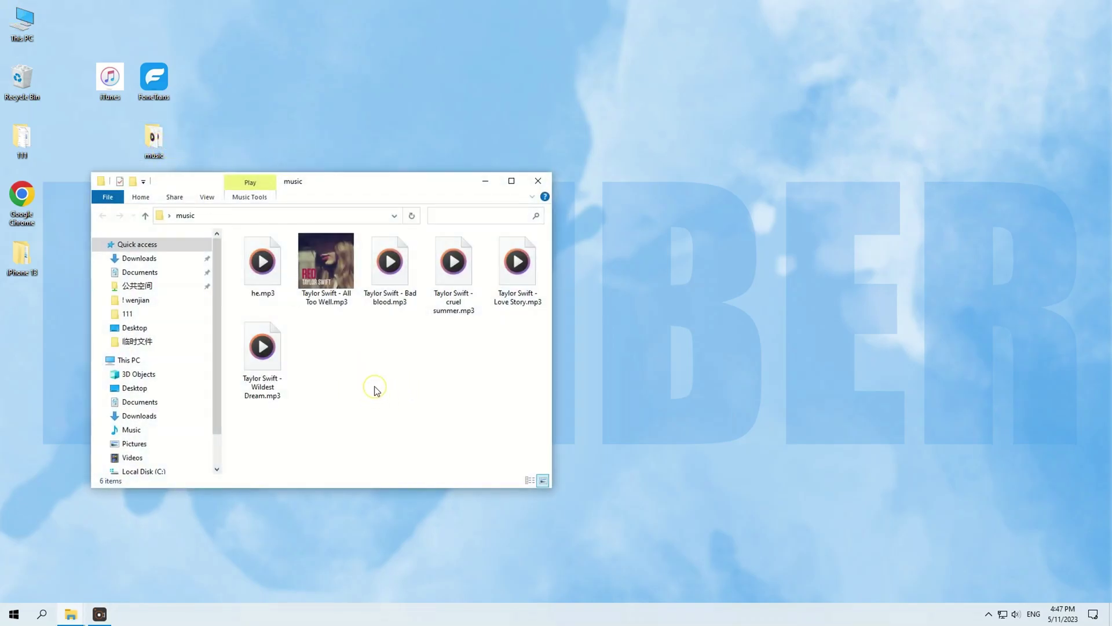
double_click(104, 94)
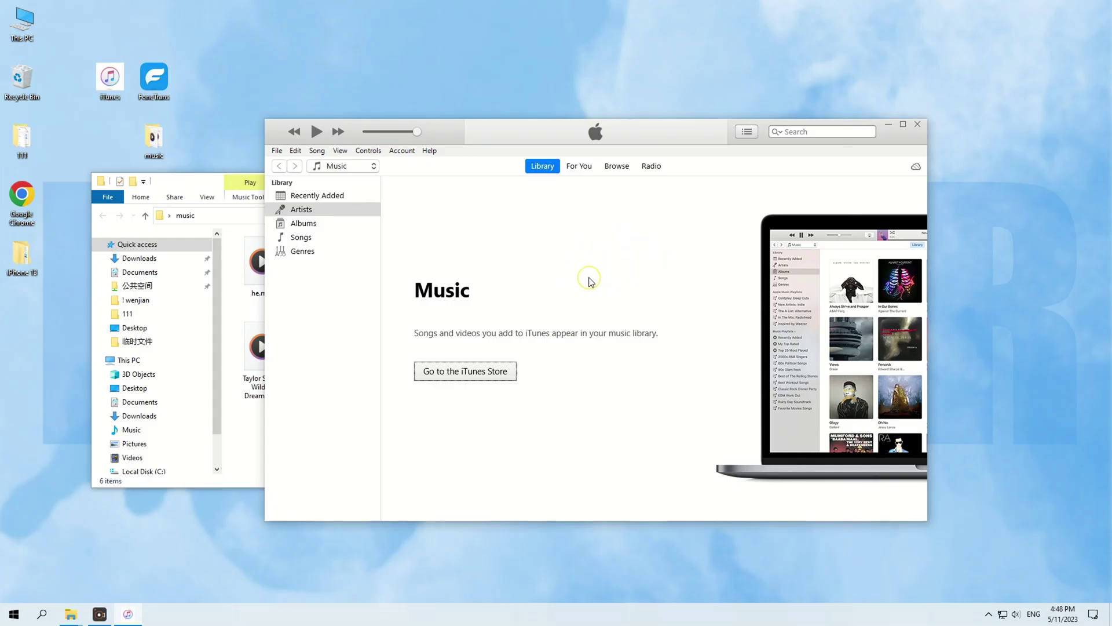
Move the music folder window down and close it, leaving the empty iTunes library.
left_click(572, 264)
left_click(212, 186)
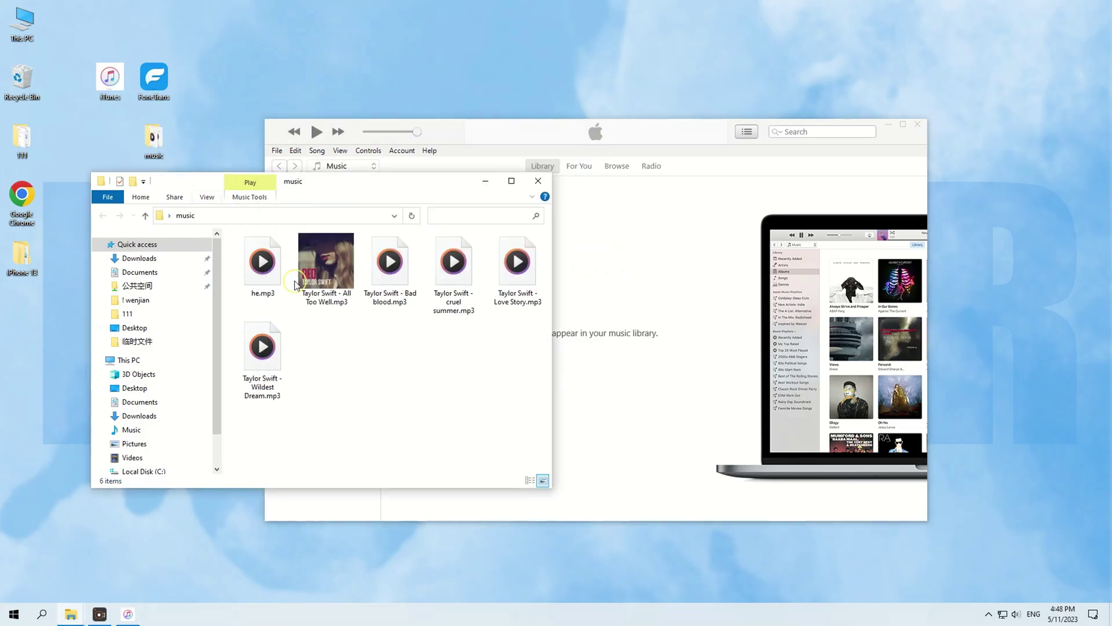
left_click_drag(360, 187, 358, 214)
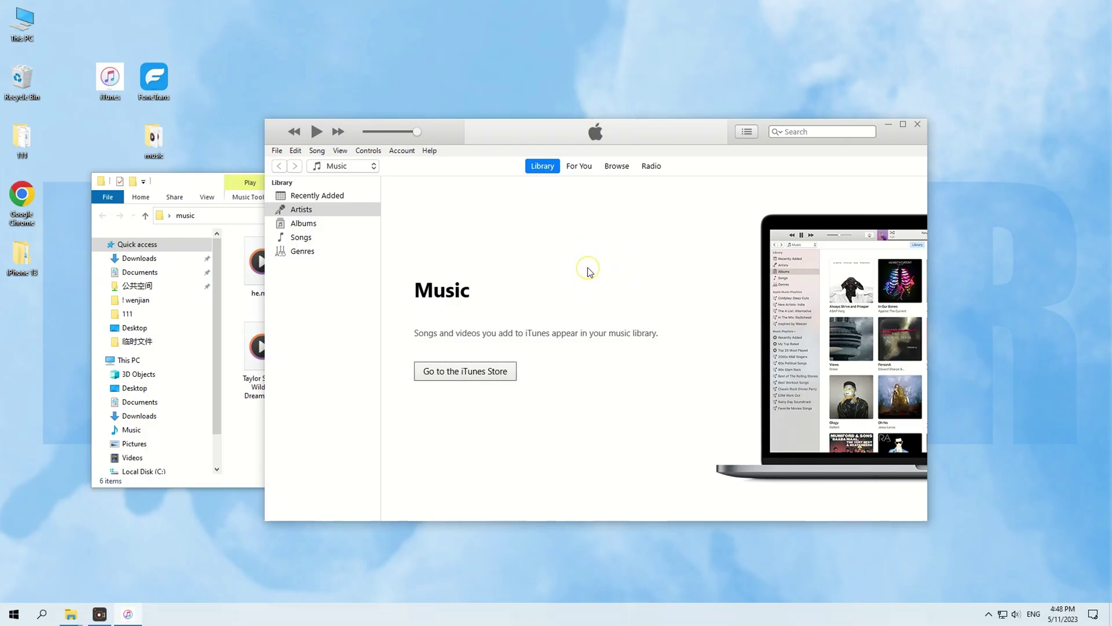
left_click(917, 127)
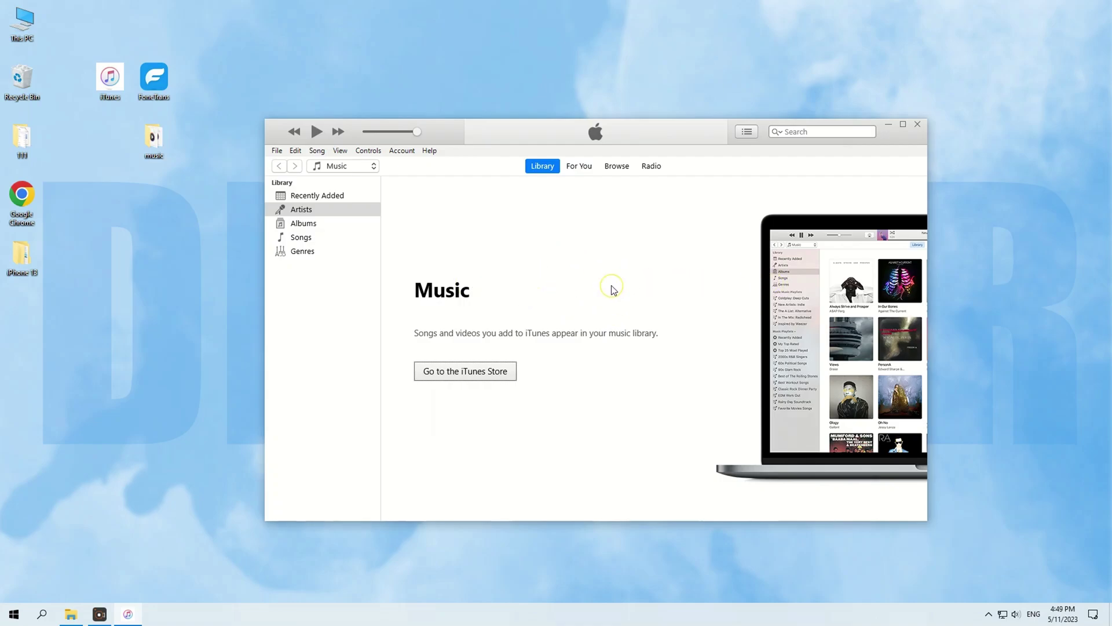
left_click(920, 125)
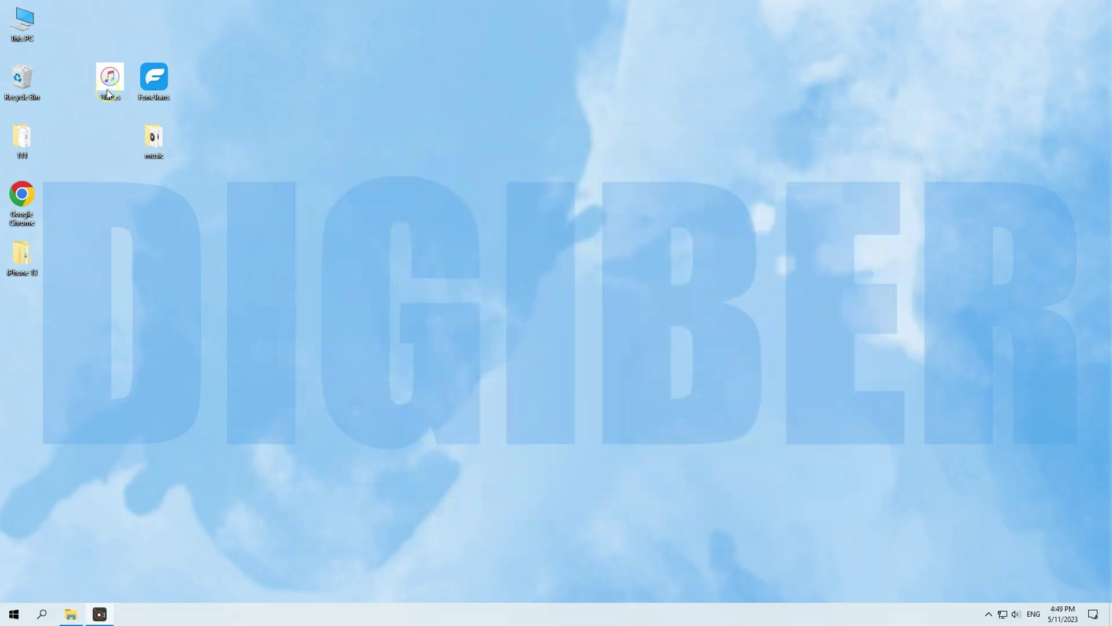
double_click(110, 81)
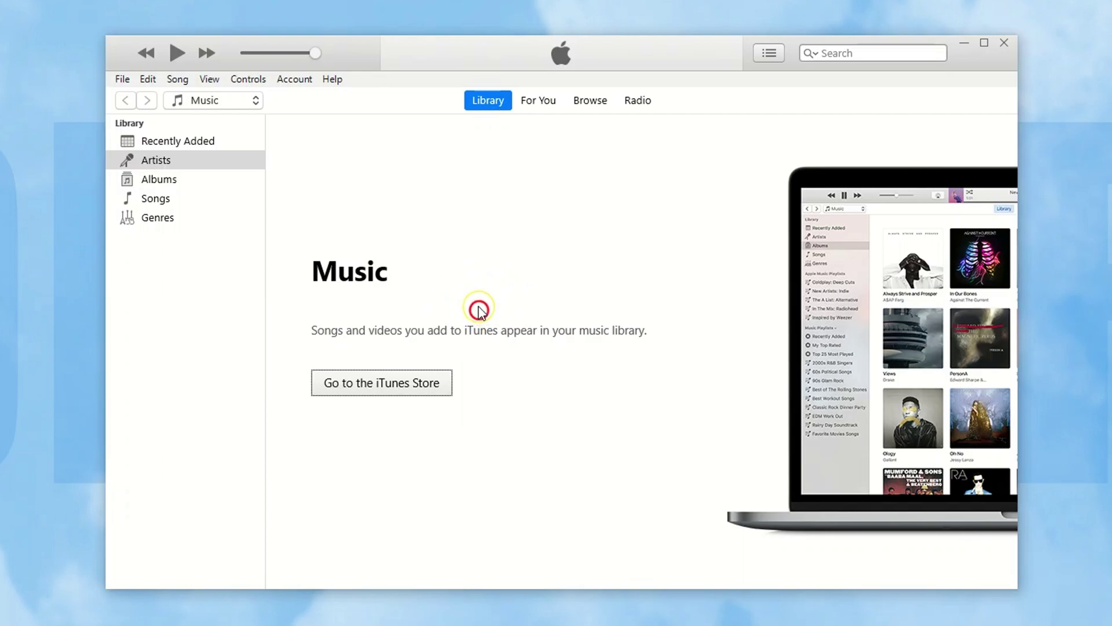
left_click(474, 282)
left_click(182, 217)
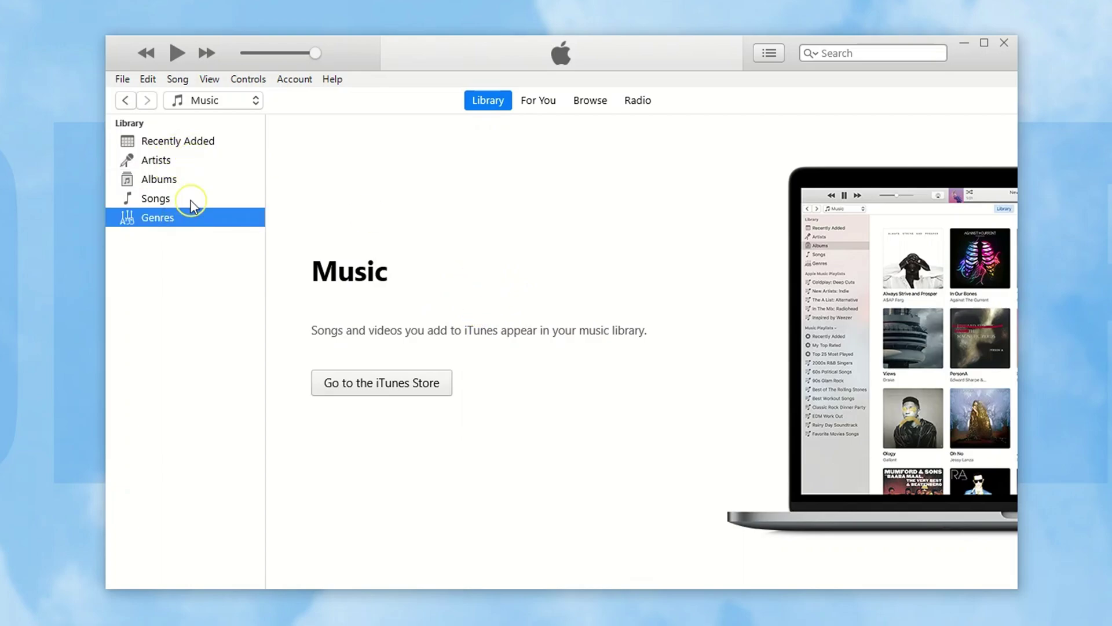
left_click(169, 161)
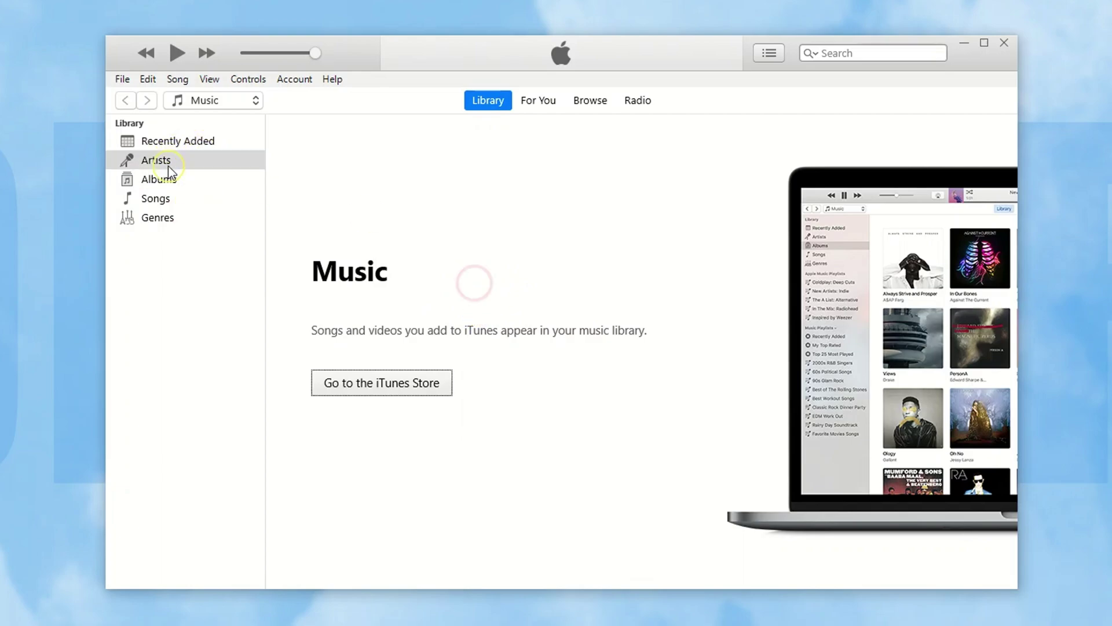
left_click(165, 180)
left_click(168, 199)
left_click(168, 214)
left_click(168, 197)
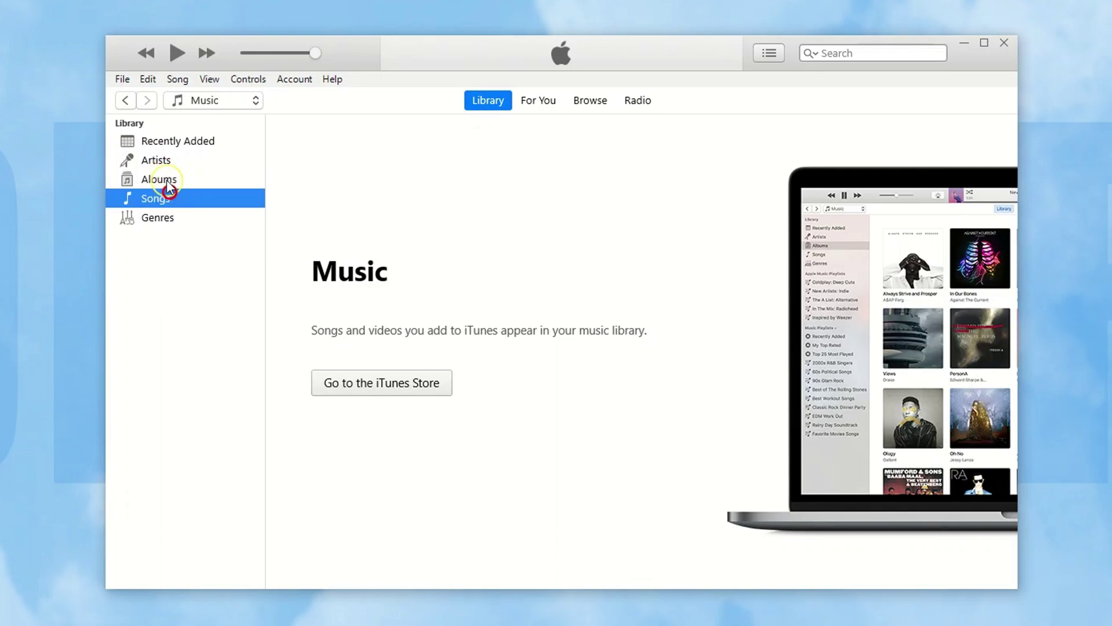
left_click(165, 176)
left_click(171, 140)
left_click(164, 156)
left_click(173, 179)
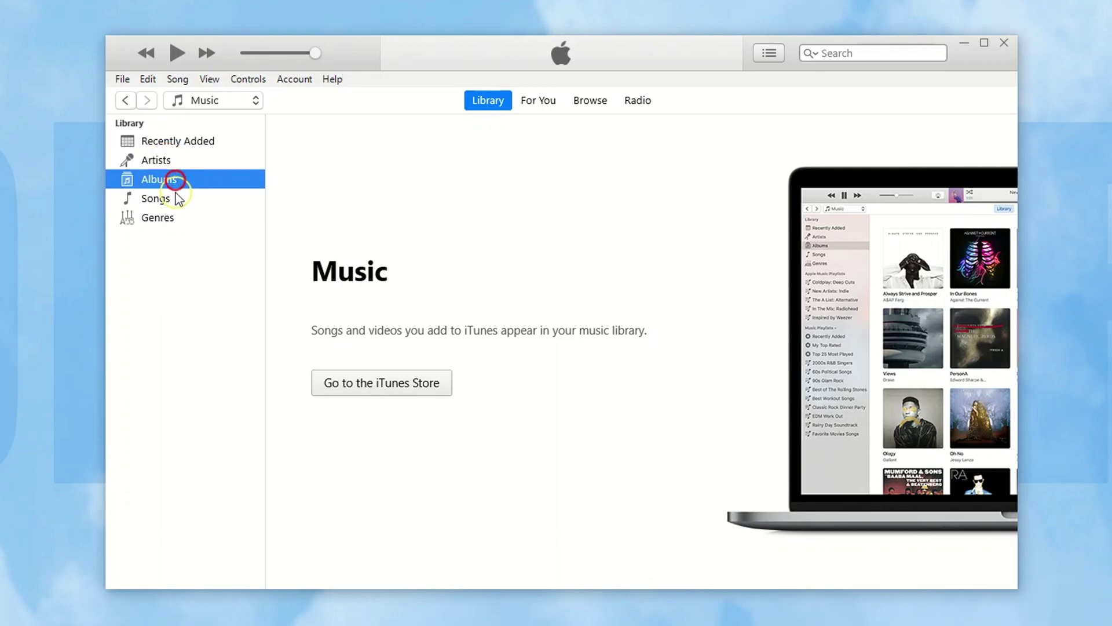
left_click(176, 198)
left_click(178, 217)
left_click(199, 142)
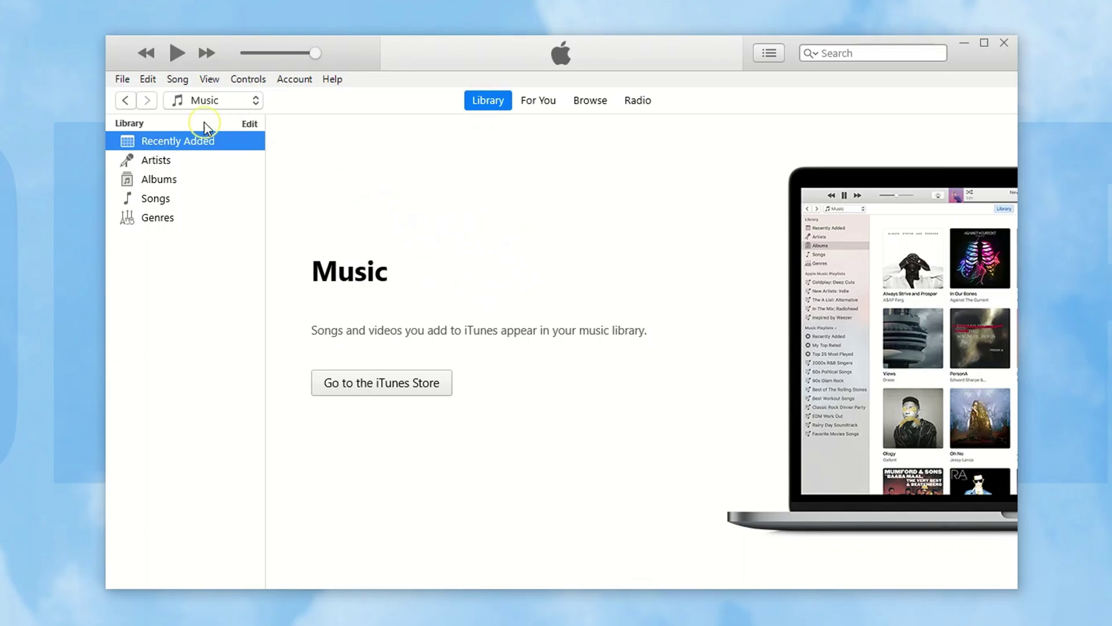
Import the Desktop 'music' folder into the iTunes library and view the Red album's songs.
left_click(121, 78)
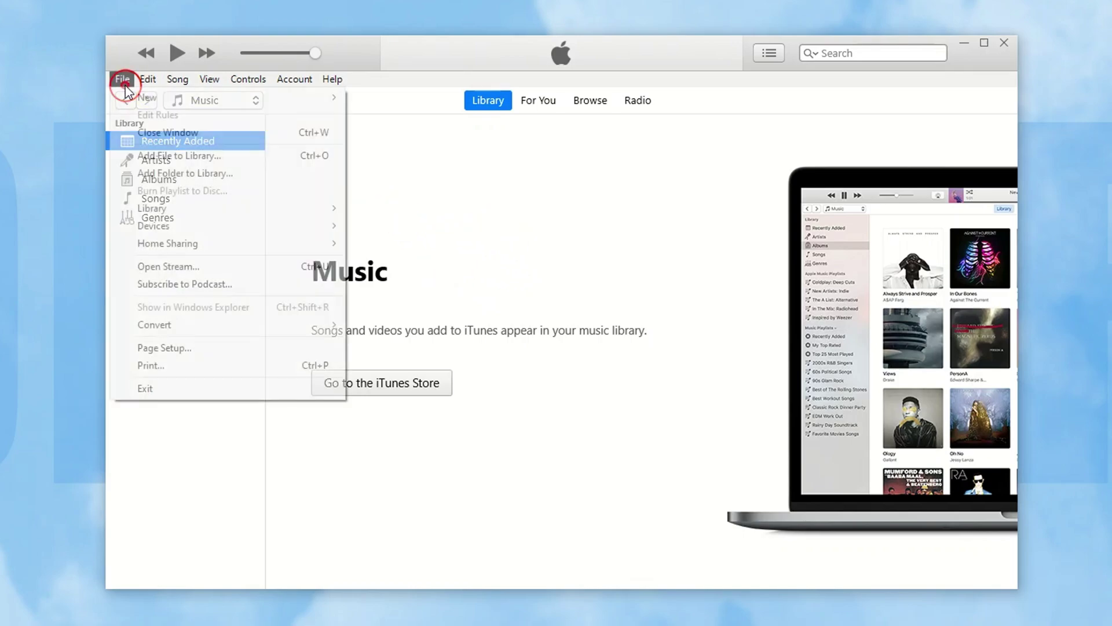
left_click(185, 173)
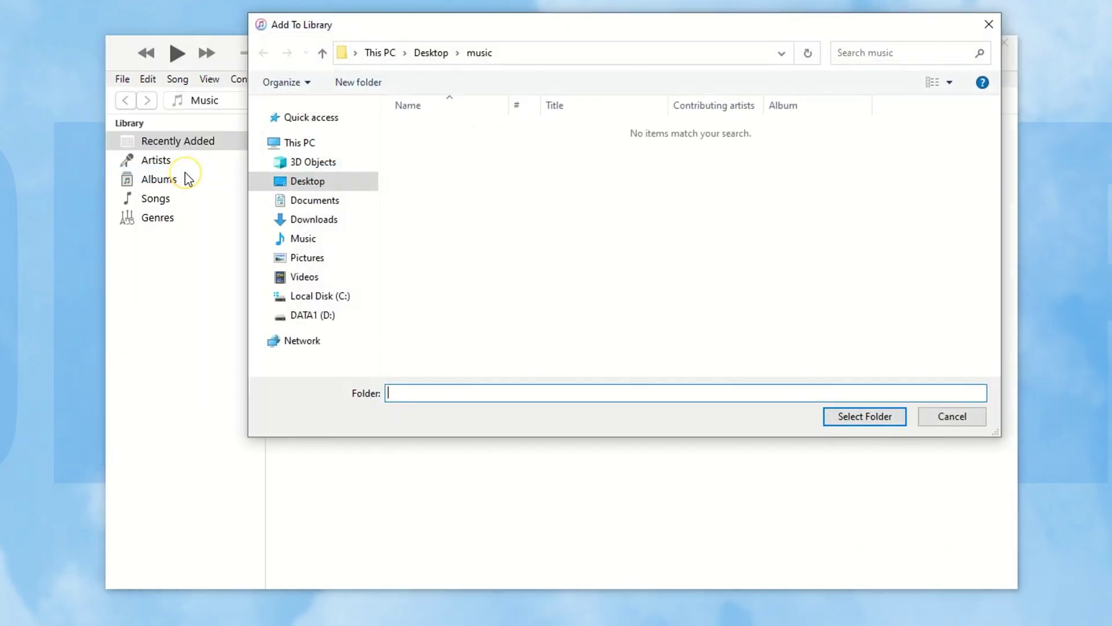
left_click(291, 186)
left_click(605, 154)
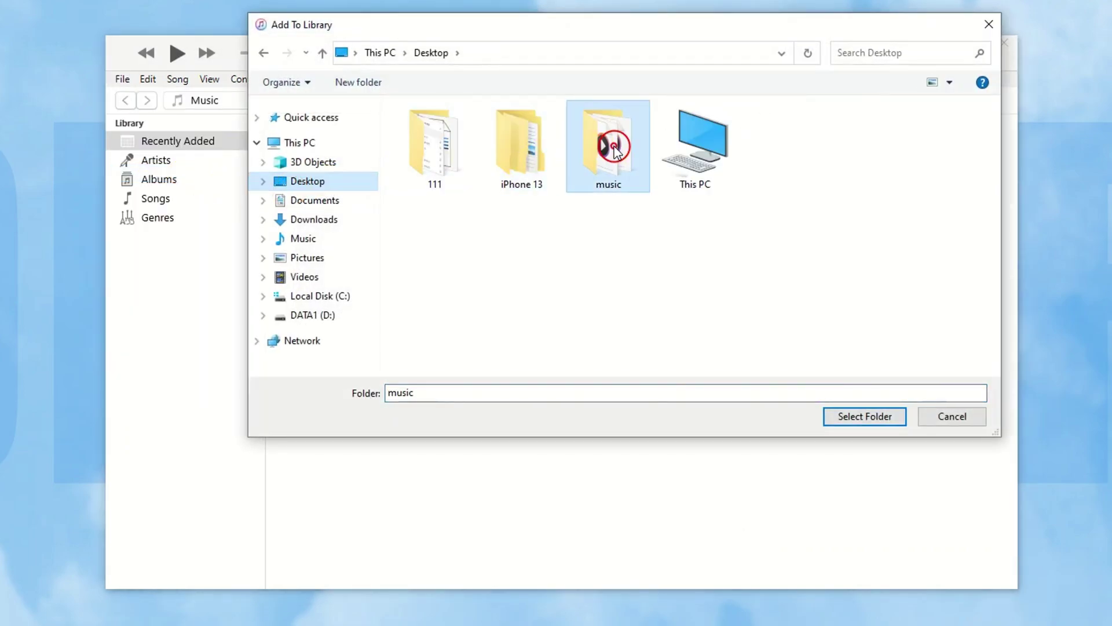
left_click(892, 418)
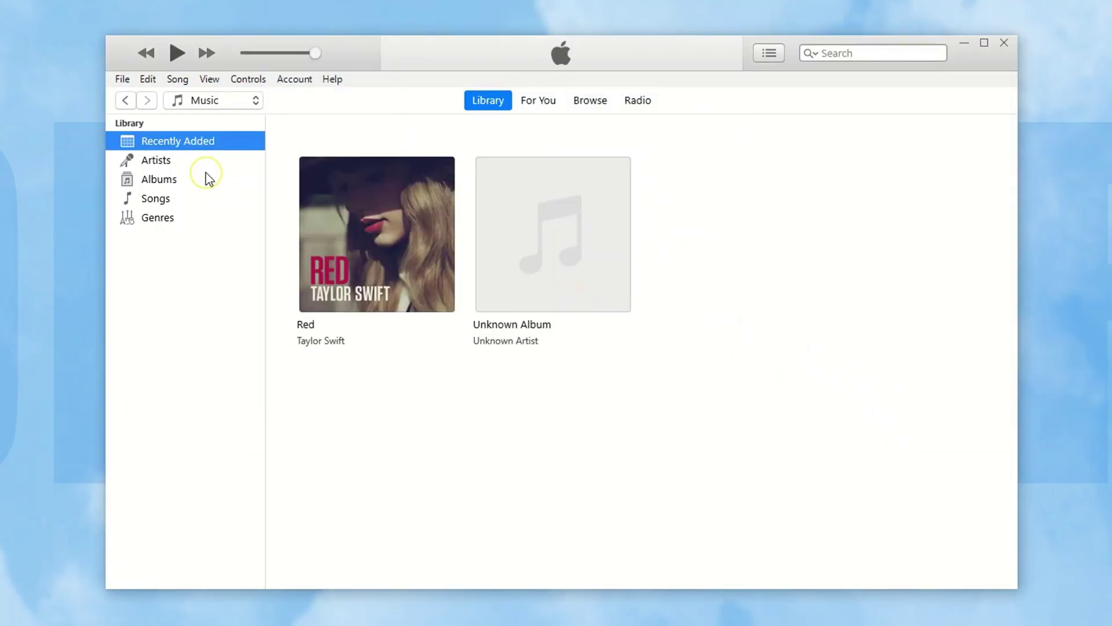
left_click(404, 216)
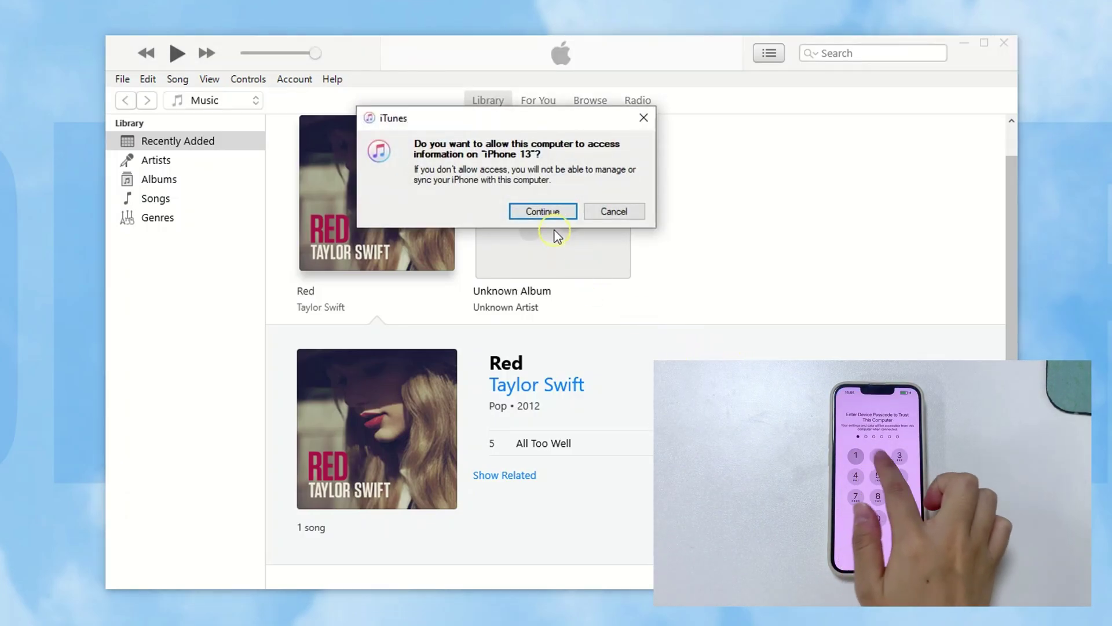
Allow access to the iPhone 13 and view its Summary (iOS 16.4.1, 109.61 GB free).
left_click(538, 212)
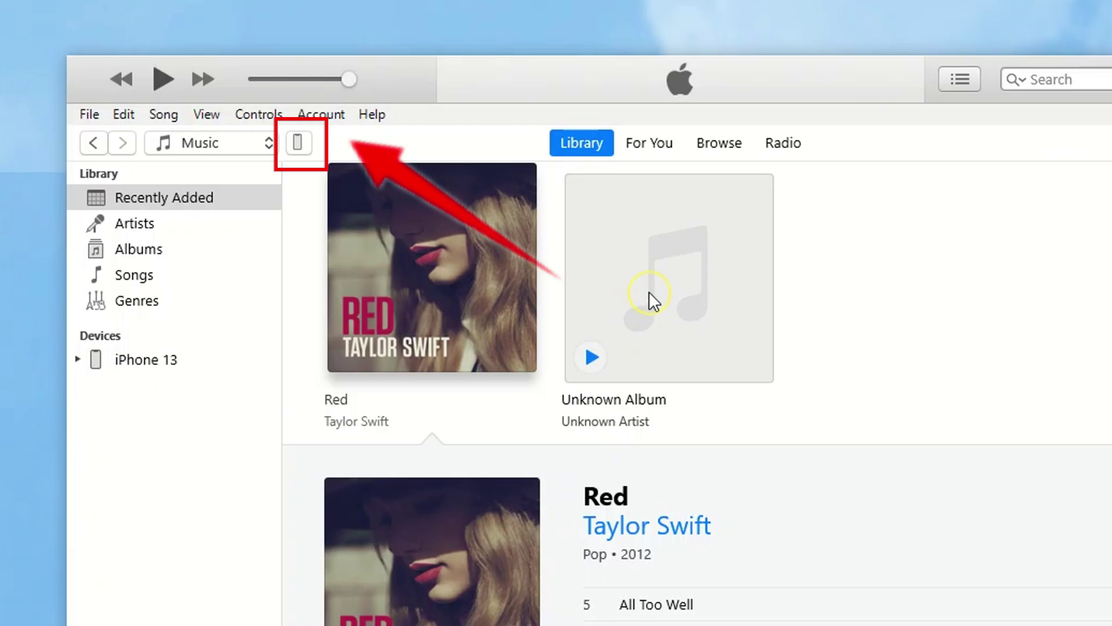
left_click(303, 144)
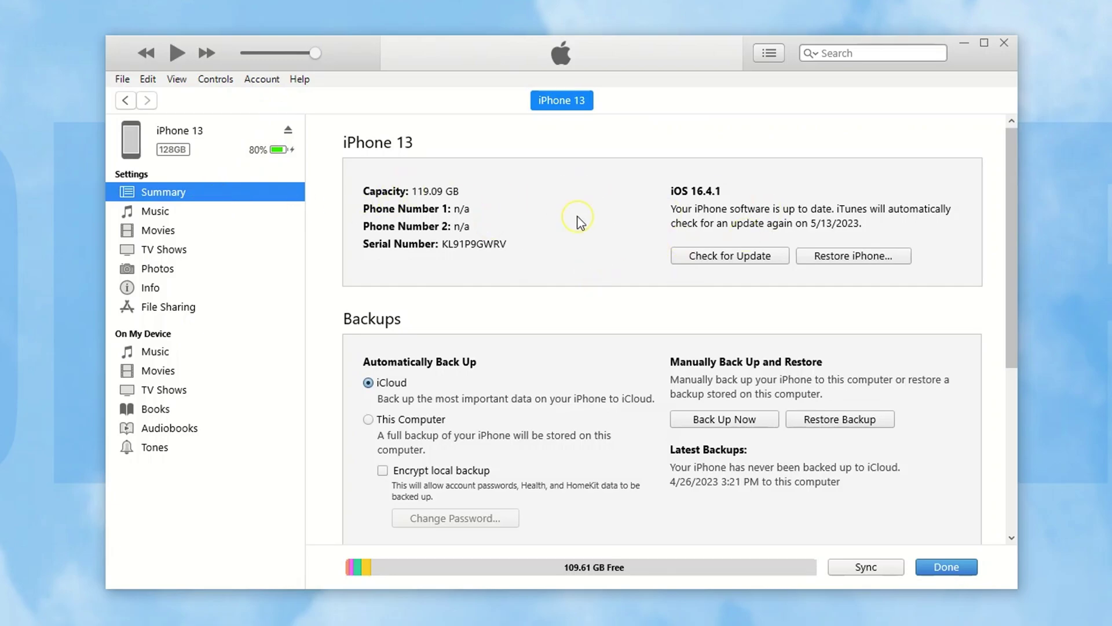
scroll(576, 266, "down", 5)
scroll(576, 267, "up", 5)
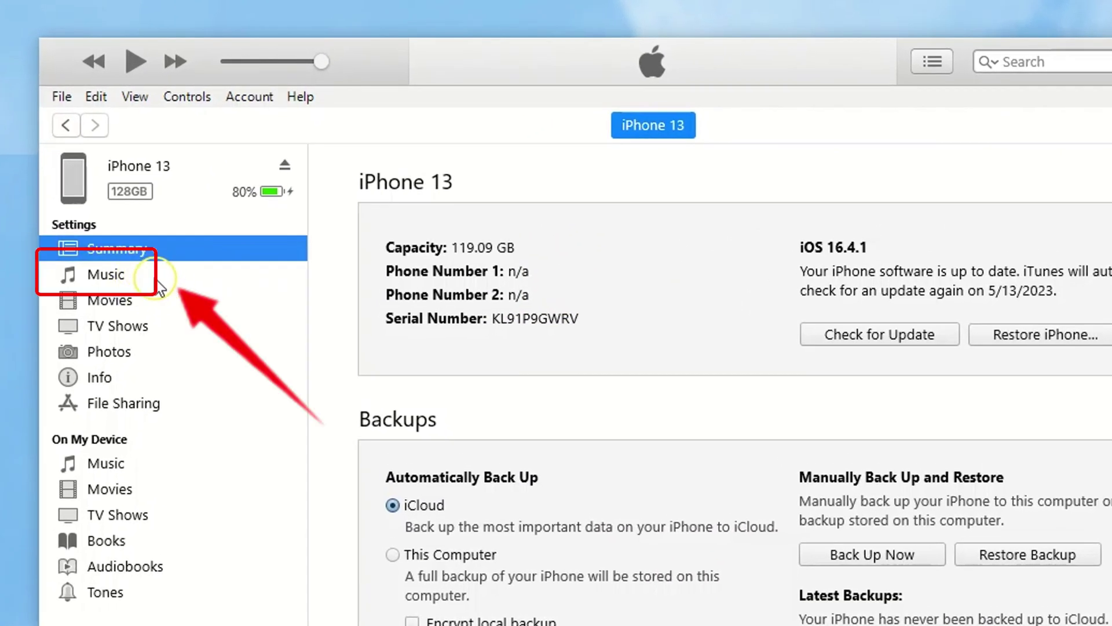
Turn on music syncing, confirm replacing the phone's music, and choose selected artists and albums.
left_click(168, 284)
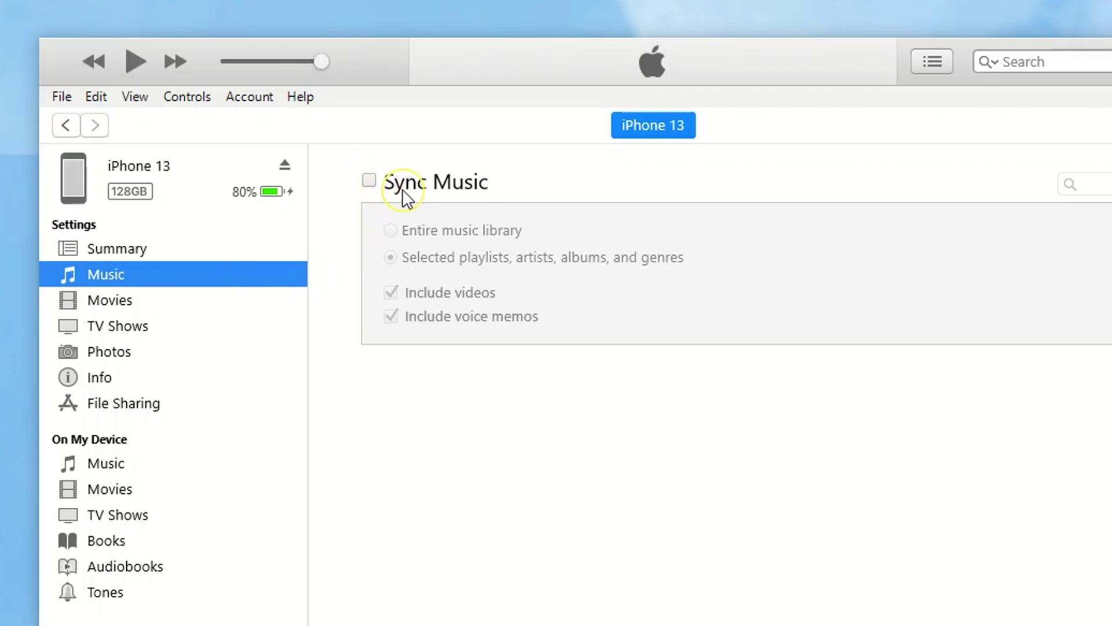
left_click(370, 182)
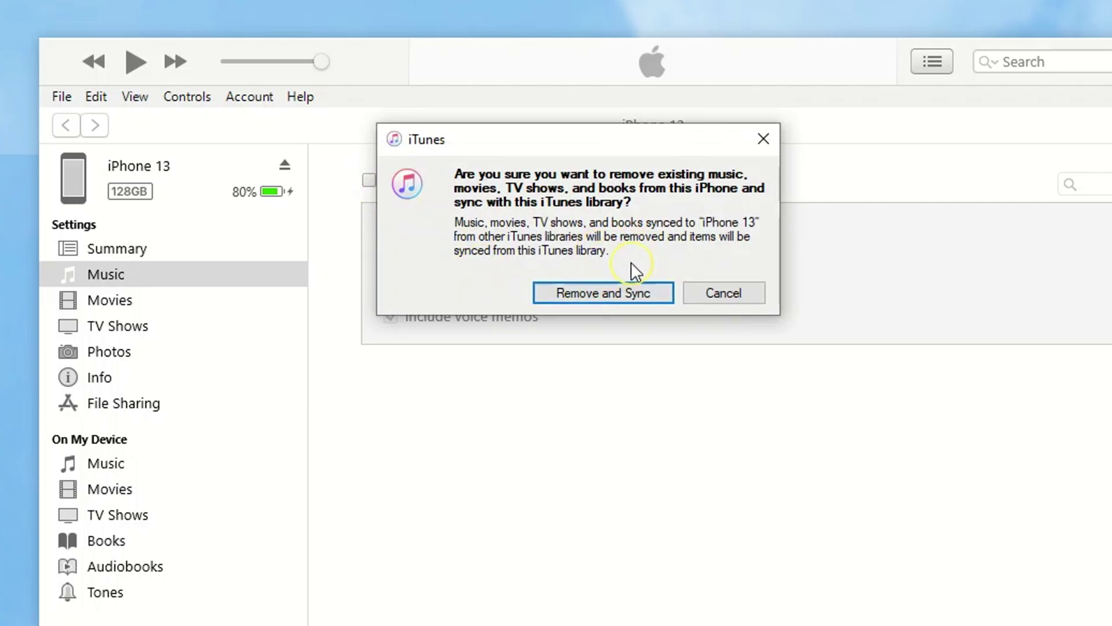
left_click(611, 292)
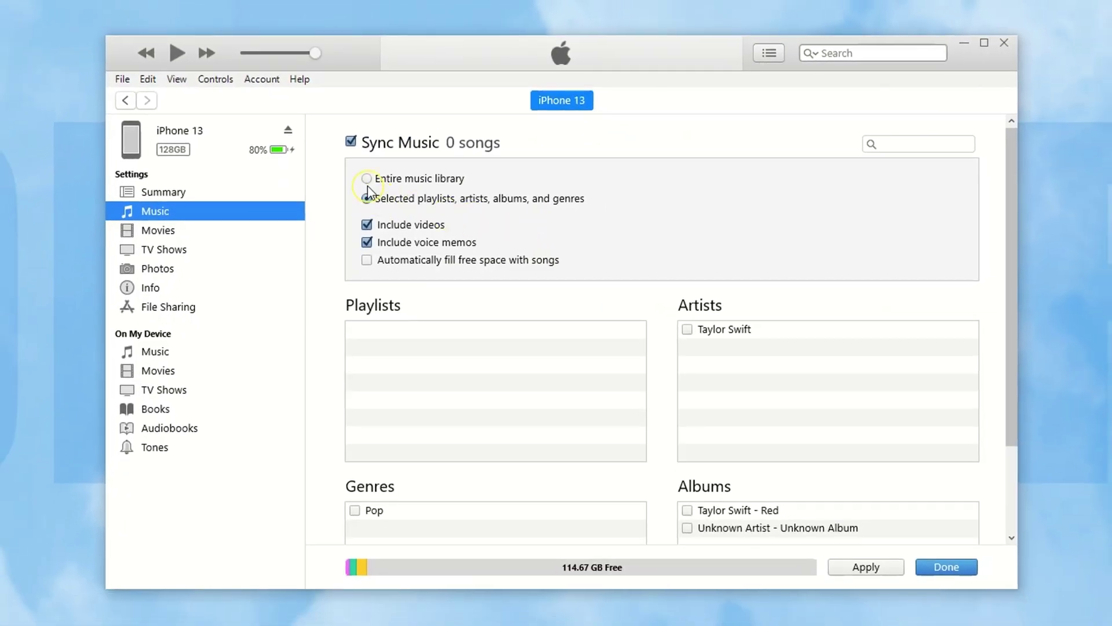
left_click(391, 231)
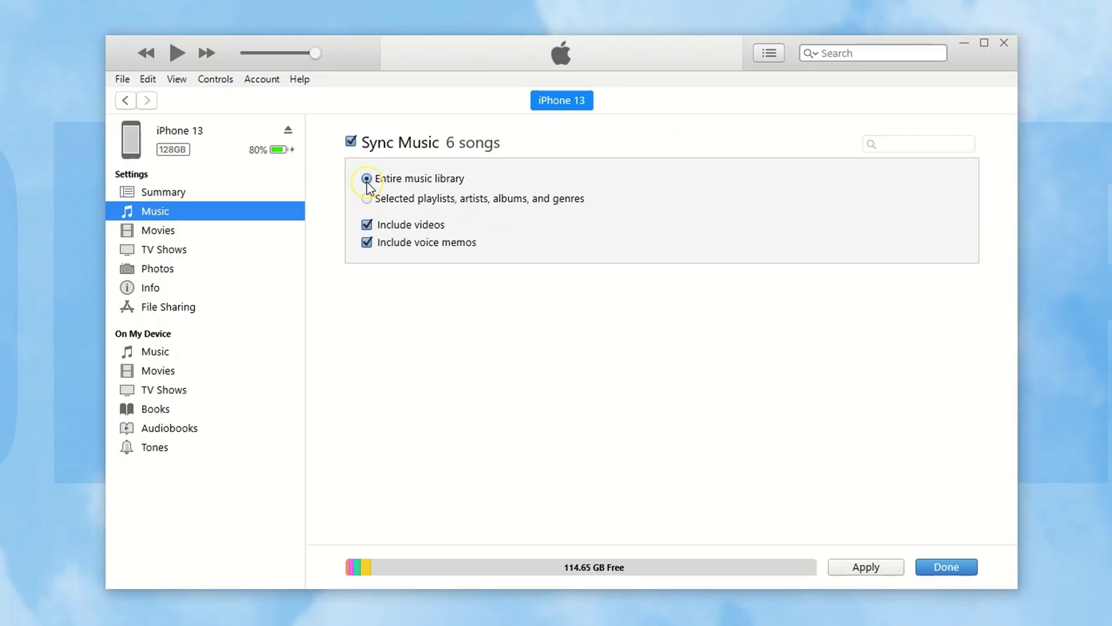
left_click(367, 198)
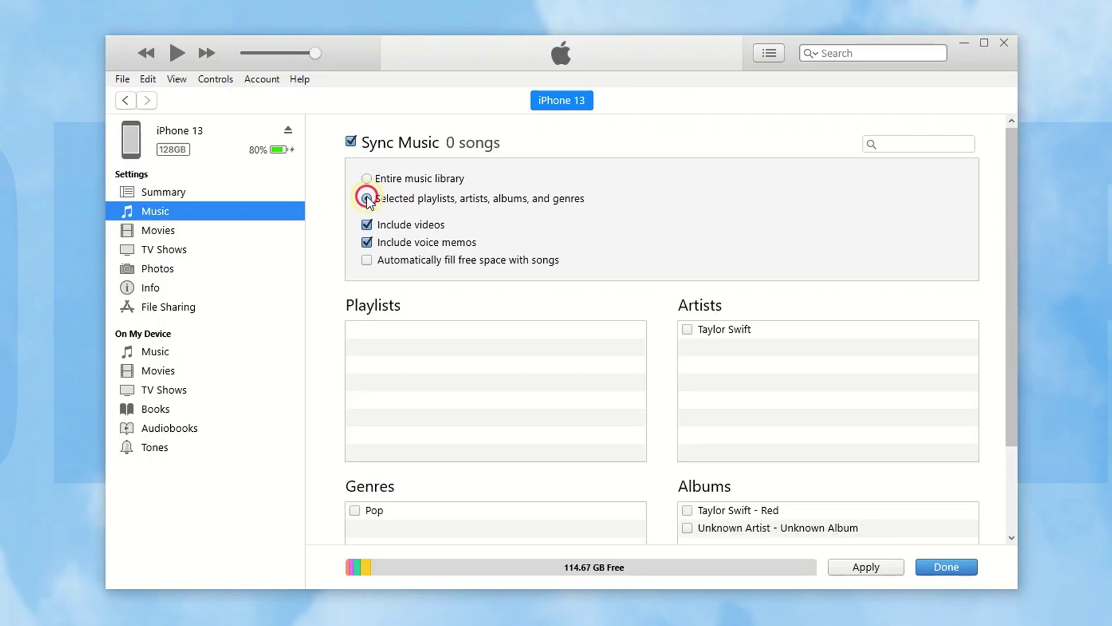
Check Taylor Swift and the Red album, then apply and confirm Sync and Replace.
scroll(657, 346, "down", 1)
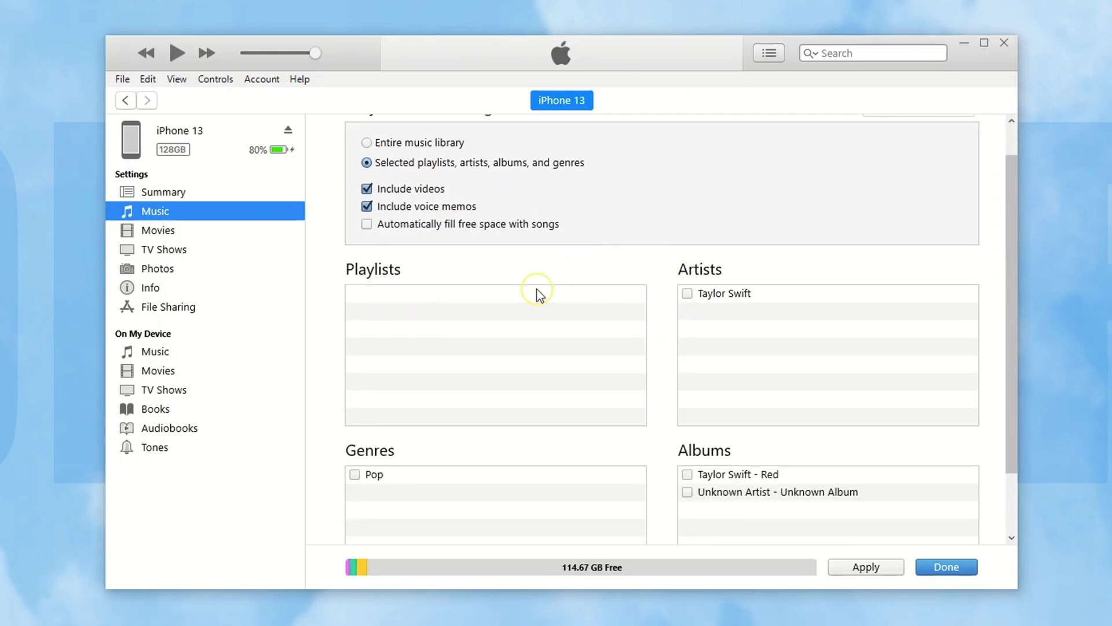
scroll(724, 461, "down", 1)
scroll(753, 461, "down", 1)
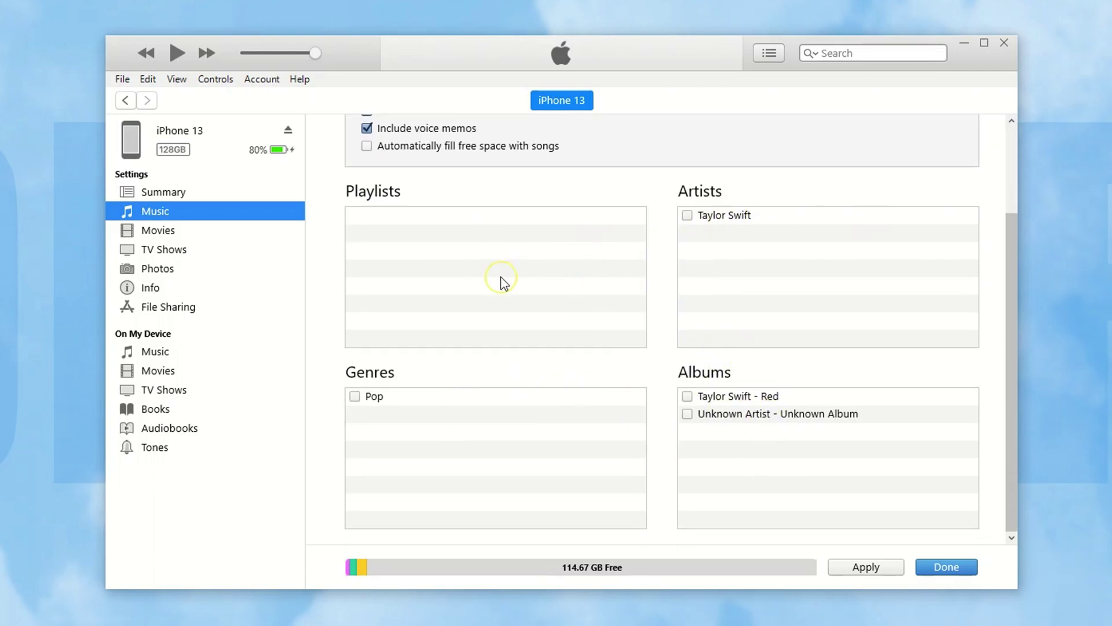
left_click(688, 215)
left_click(688, 396)
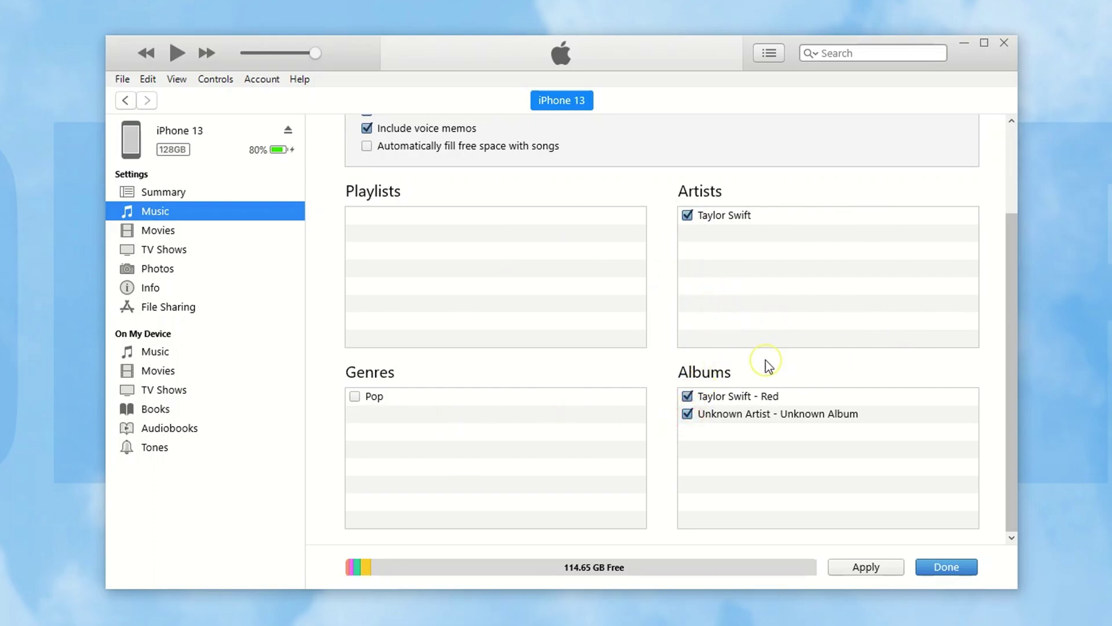
left_click(864, 568)
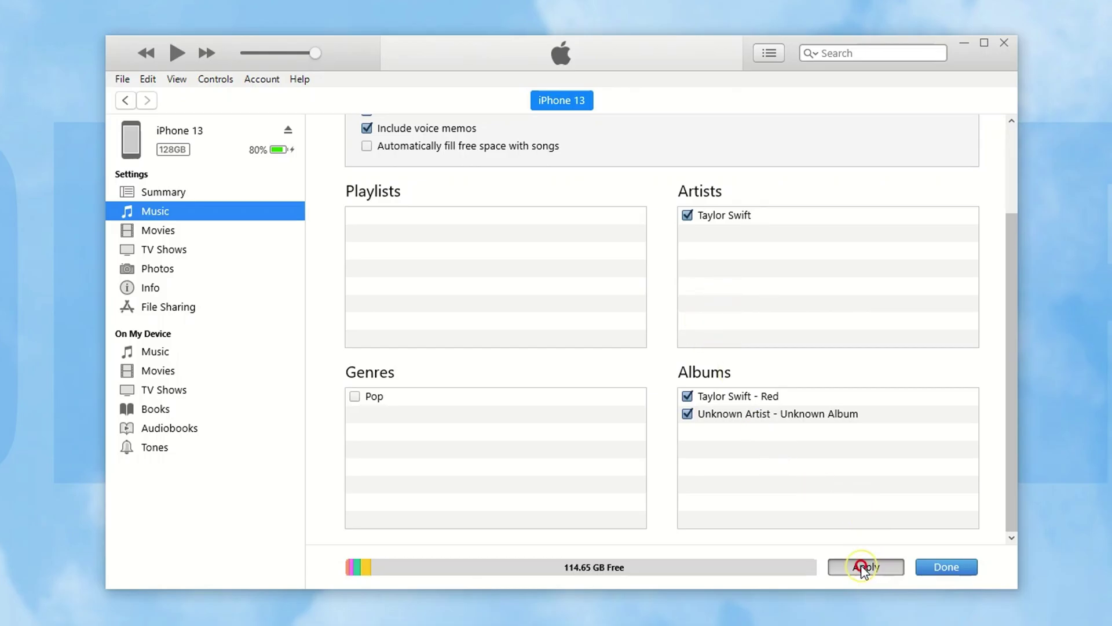
left_click(542, 212)
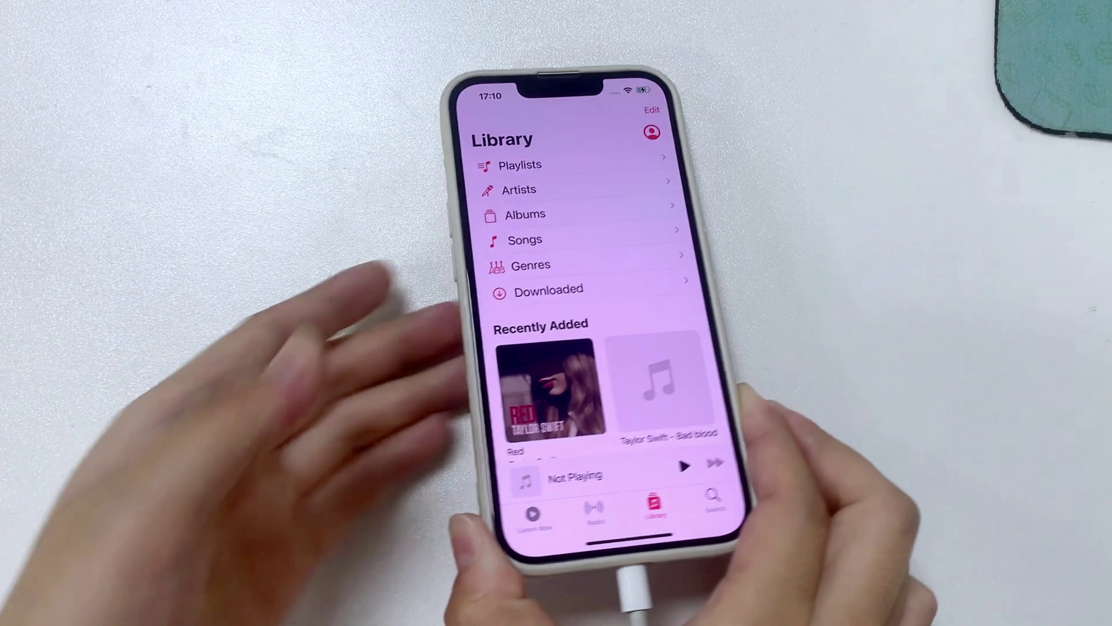
scroll(614, 452, "down", 5)
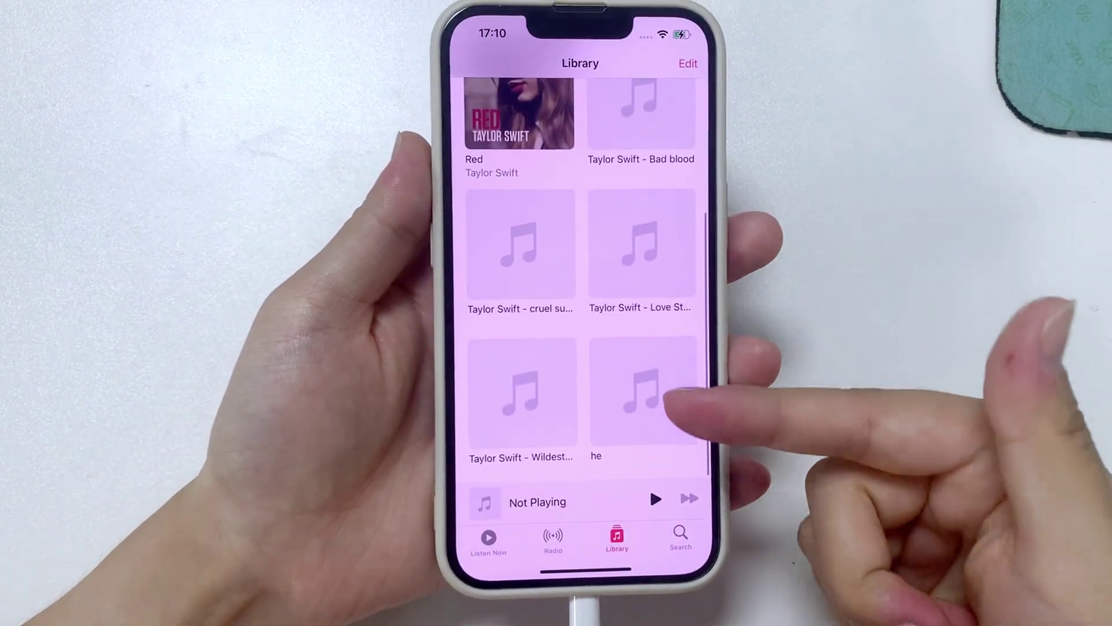
scroll(672, 324, "up", 5)
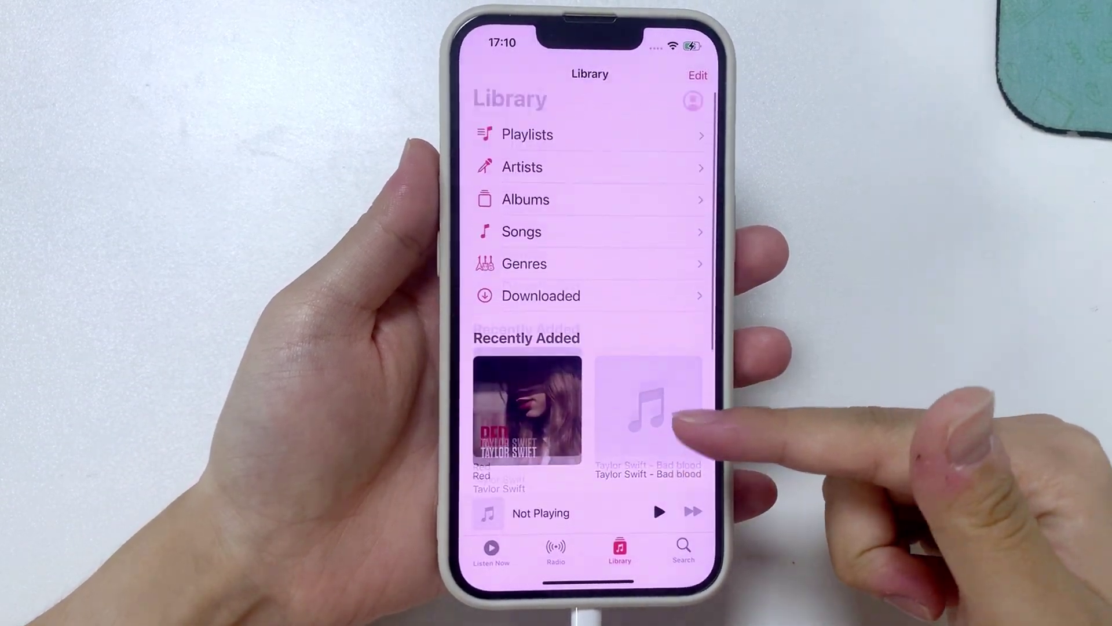
scroll(707, 405, "down", 5)
scroll(681, 269, "up", 5)
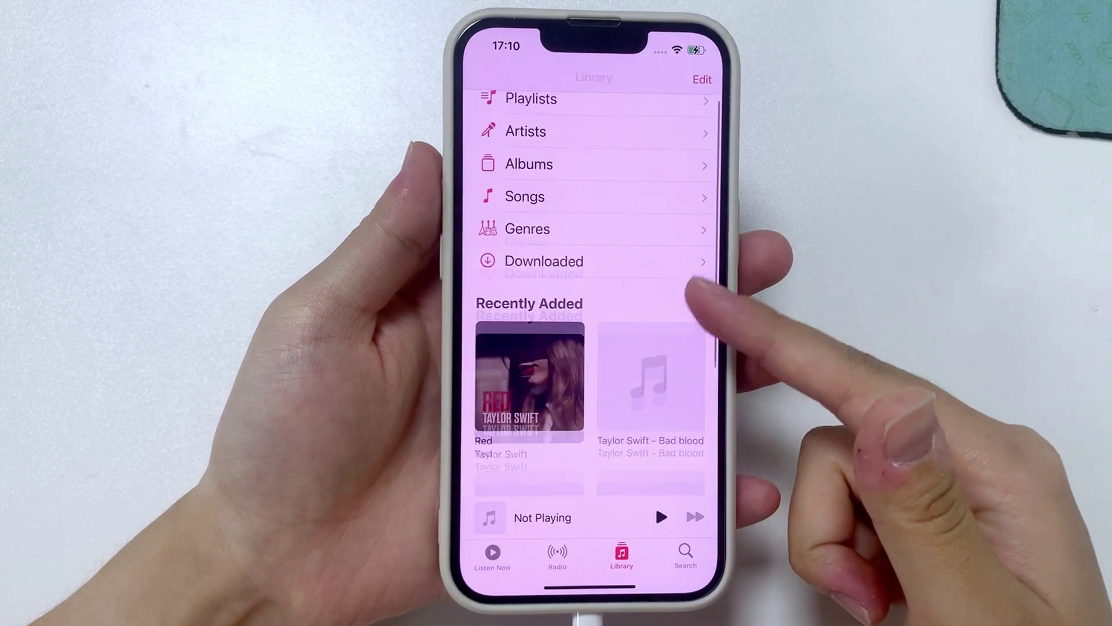
scroll(689, 278, "down", 5)
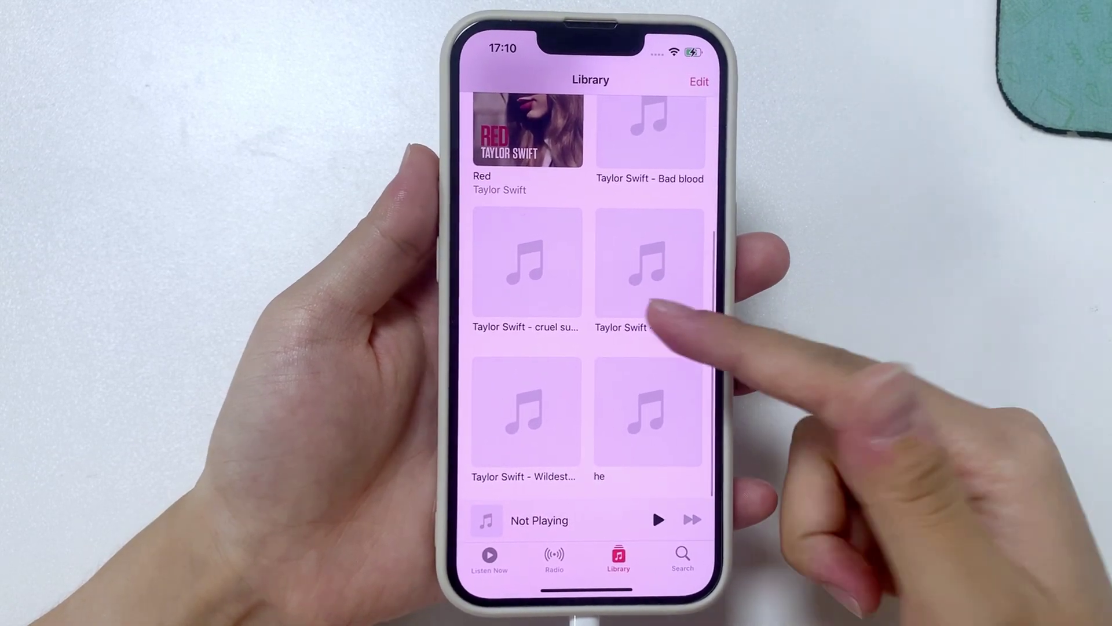
scroll(677, 324, "up", 5)
scroll(631, 446, "down", 5)
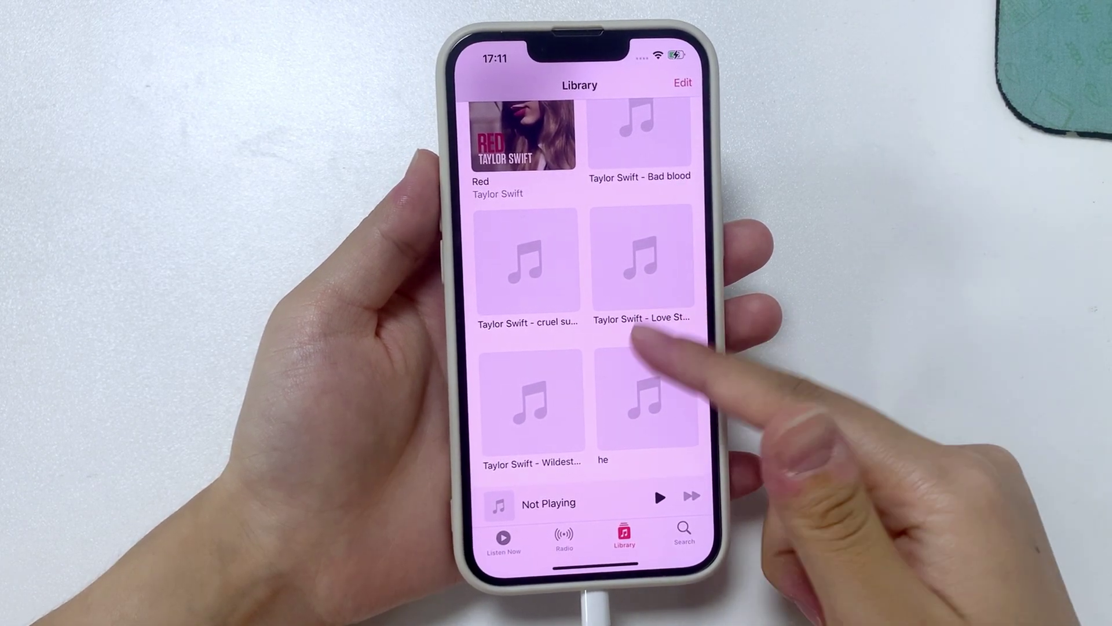
scroll(658, 385, "up", 5)
scroll(637, 348, "down", 6)
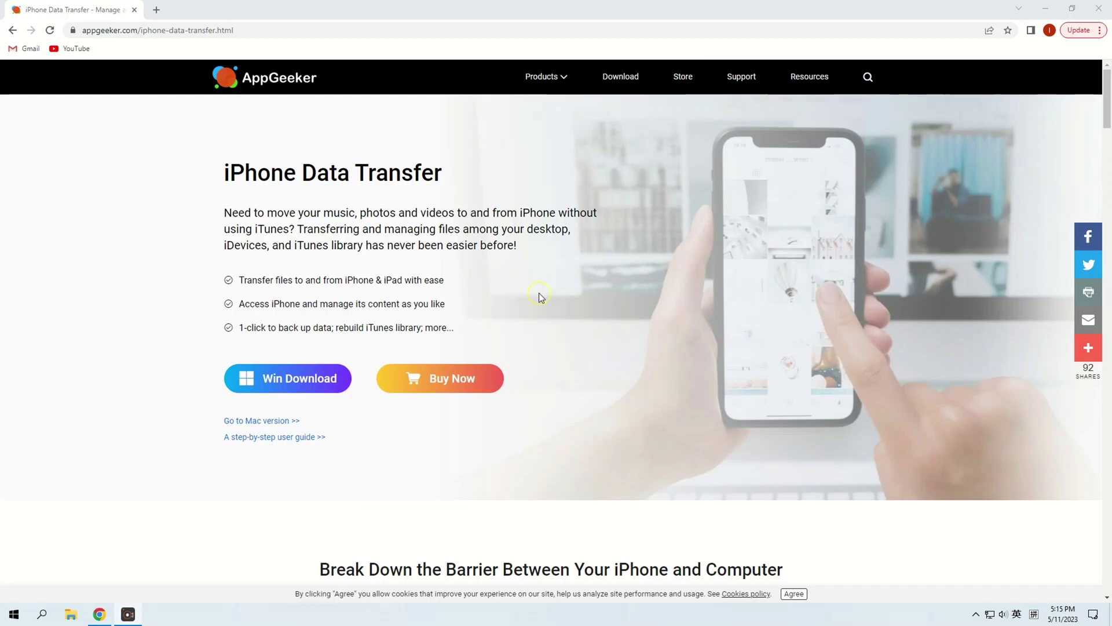
scroll(551, 291, "down", 6)
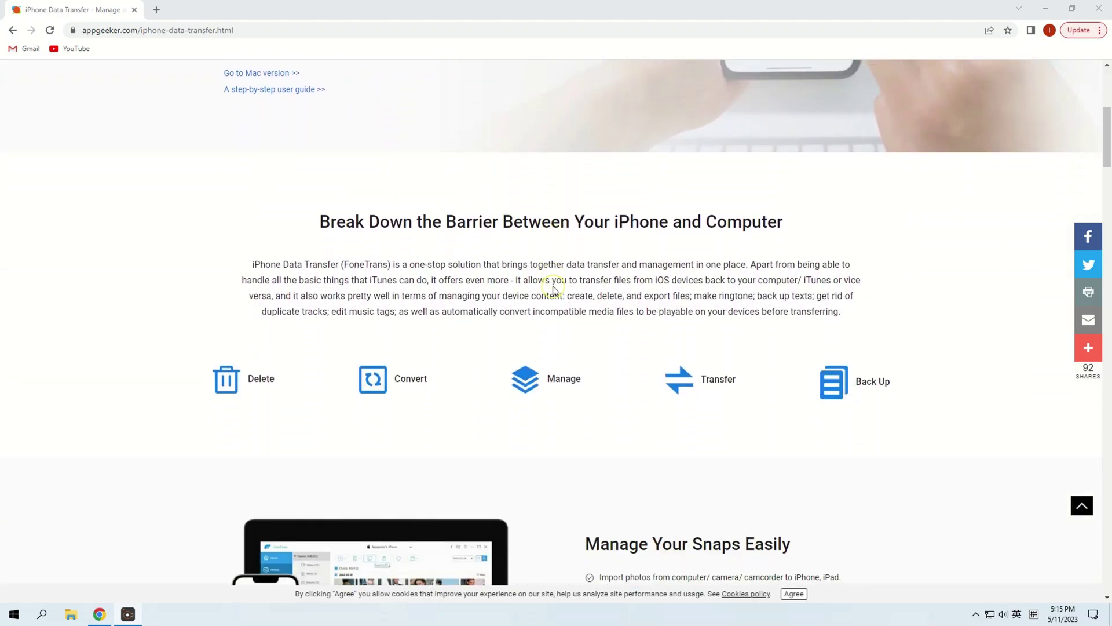
scroll(617, 364, "up", 6)
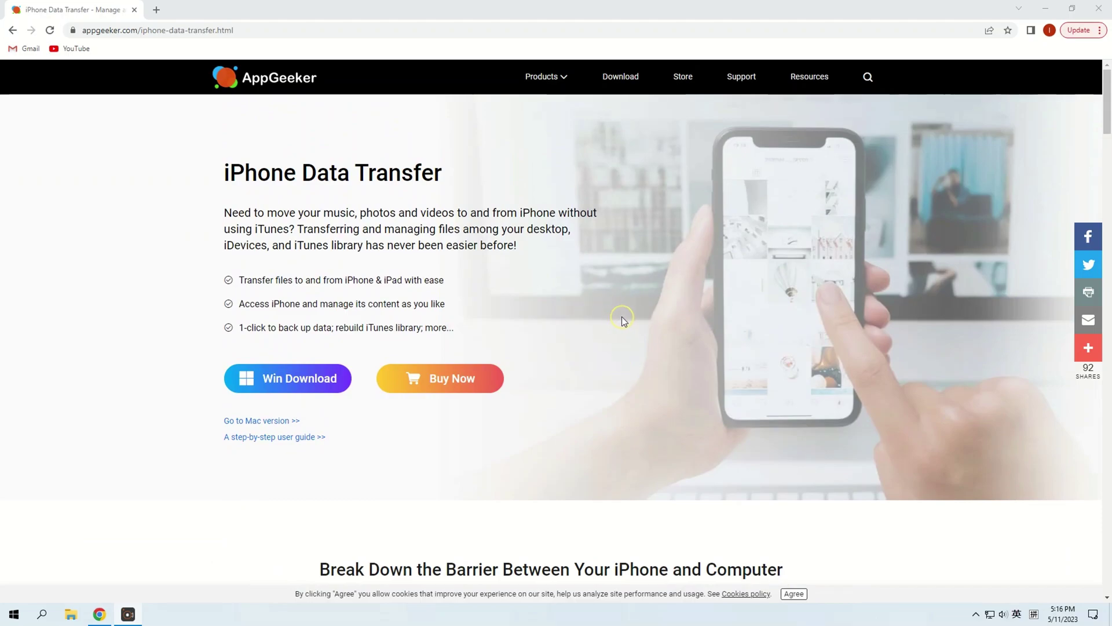
Close Chrome, start FoneTrans, connect the iPhone 13 and list All Music (six songs, 28.35 MB).
left_click(1096, 9)
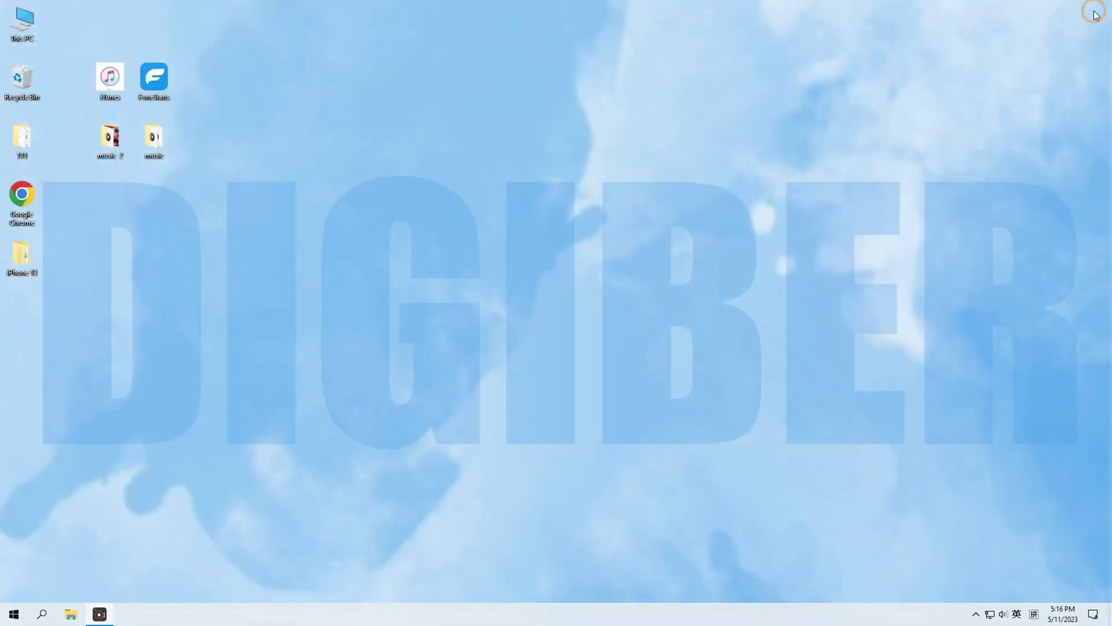
left_click(148, 82)
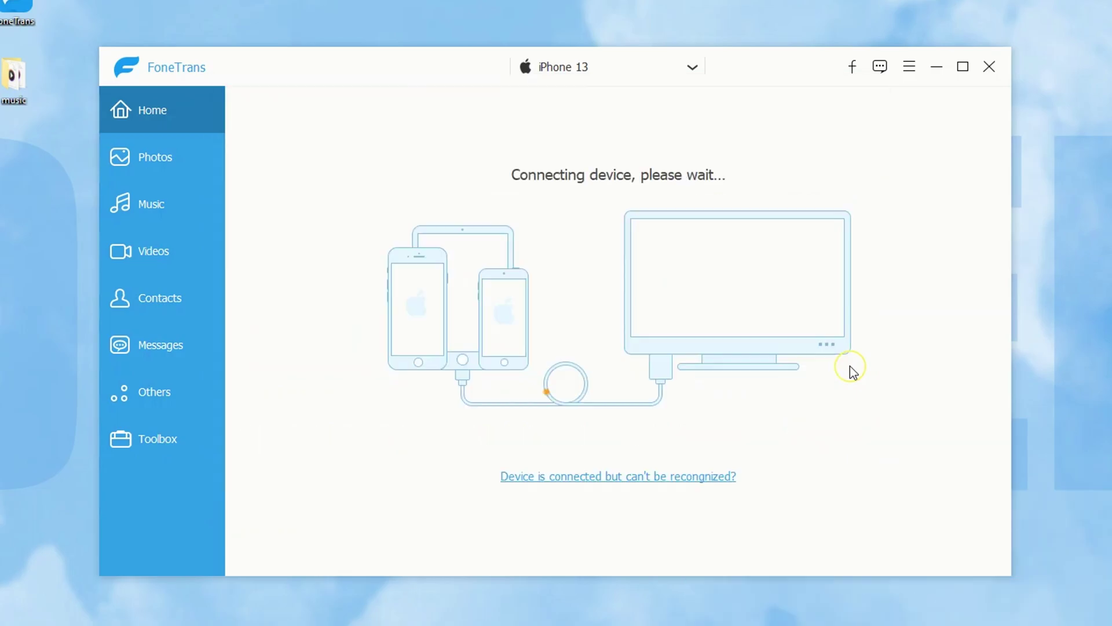
left_click(850, 368)
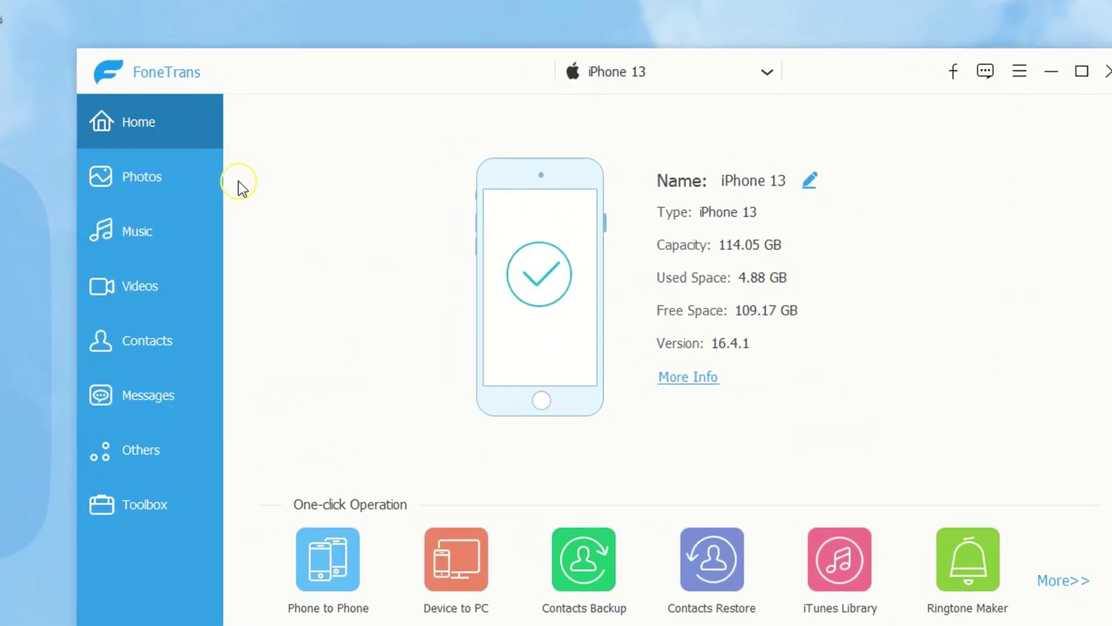
left_click(170, 206)
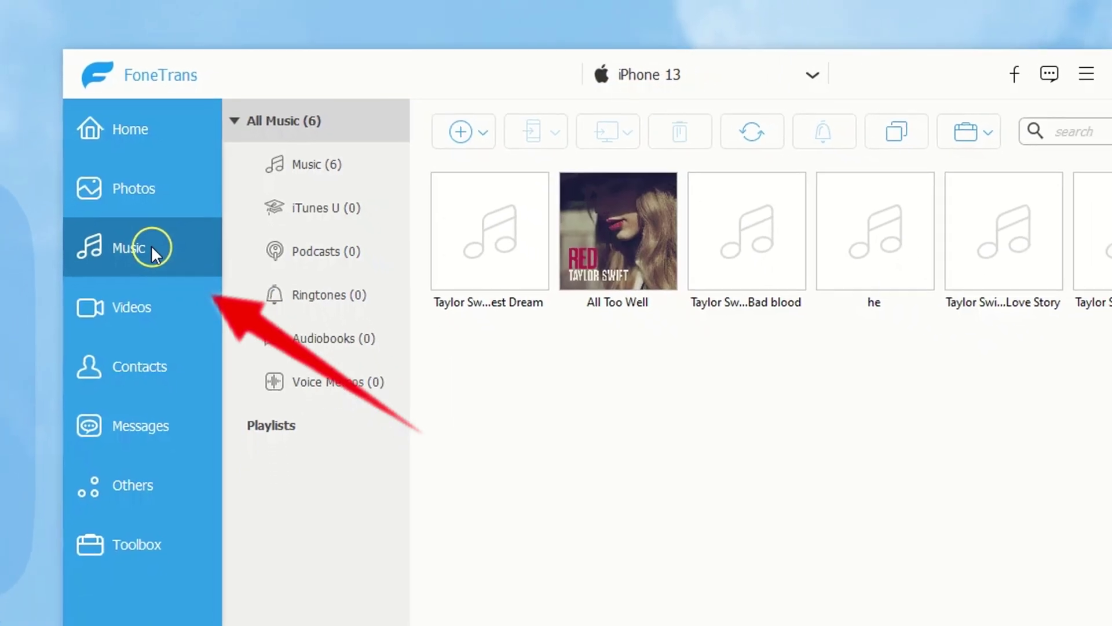
left_click(314, 165)
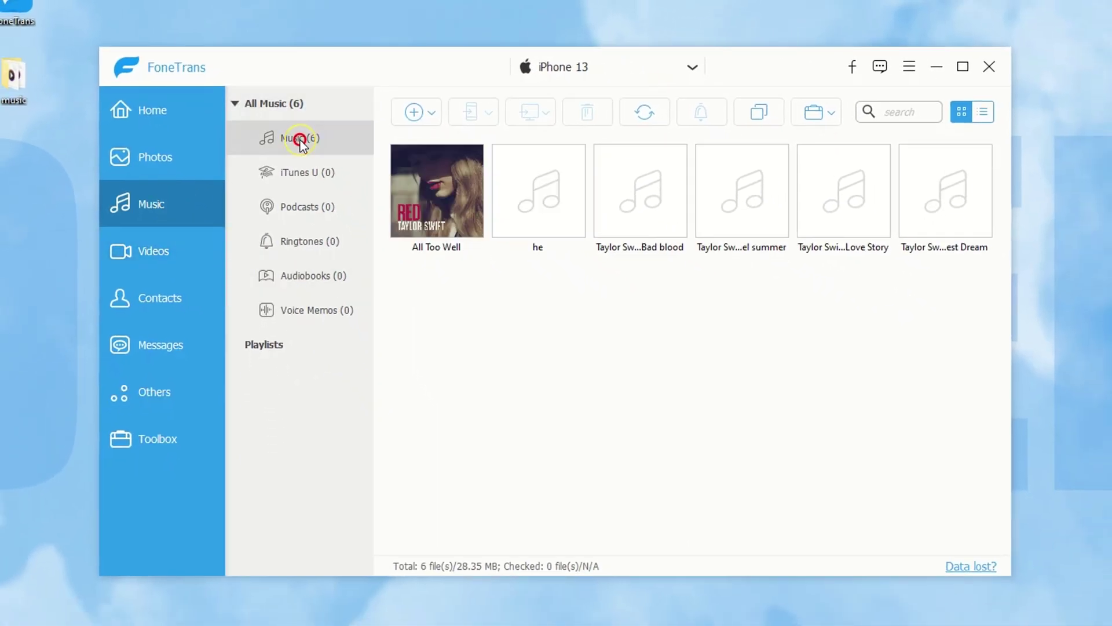
left_click(278, 105)
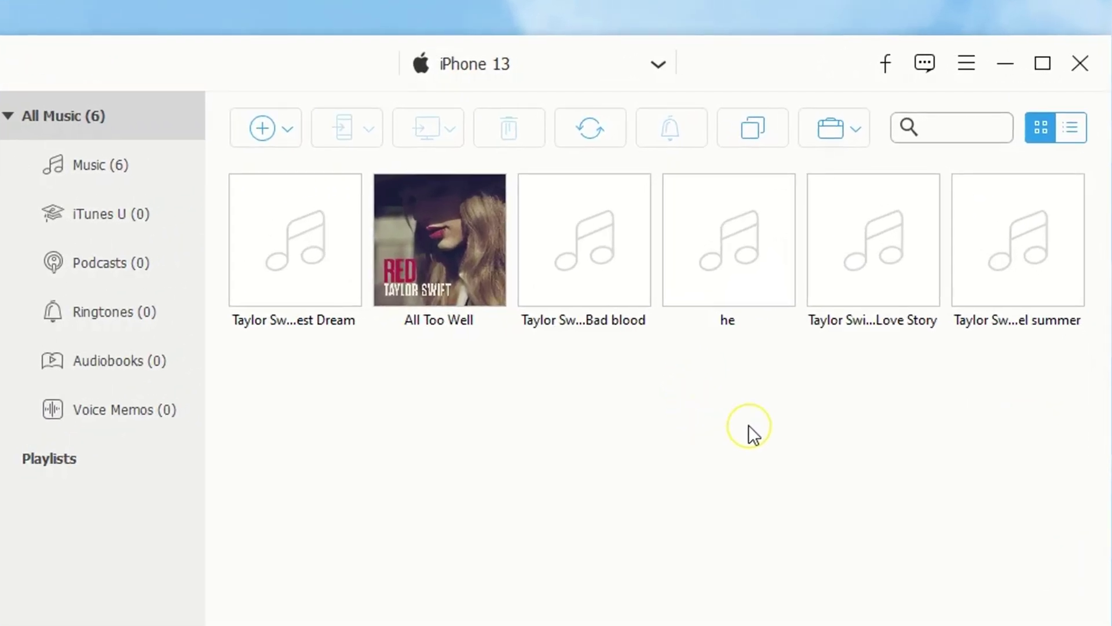
Add the Desktop 'music 2' folder to the iPhone using Add Folder.
left_click(290, 127)
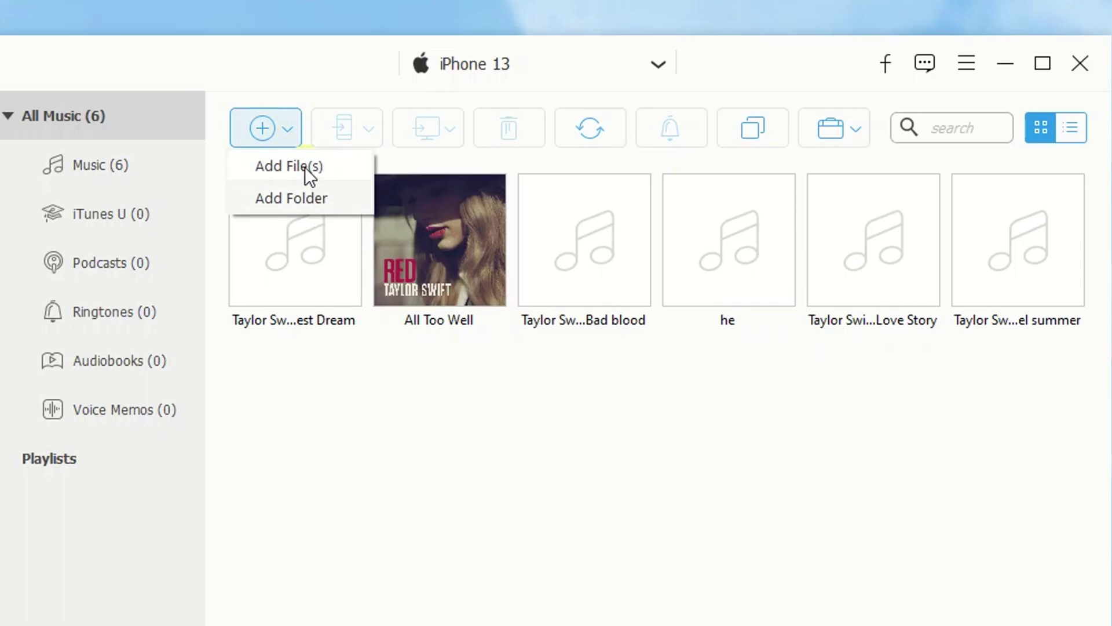
left_click(301, 198)
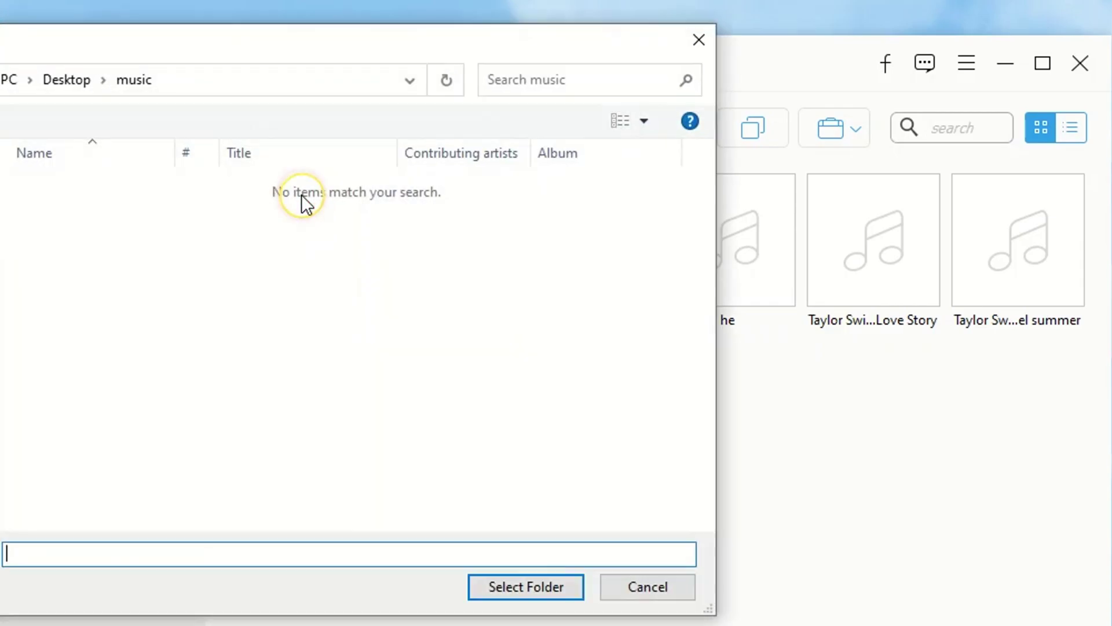
left_click(163, 229)
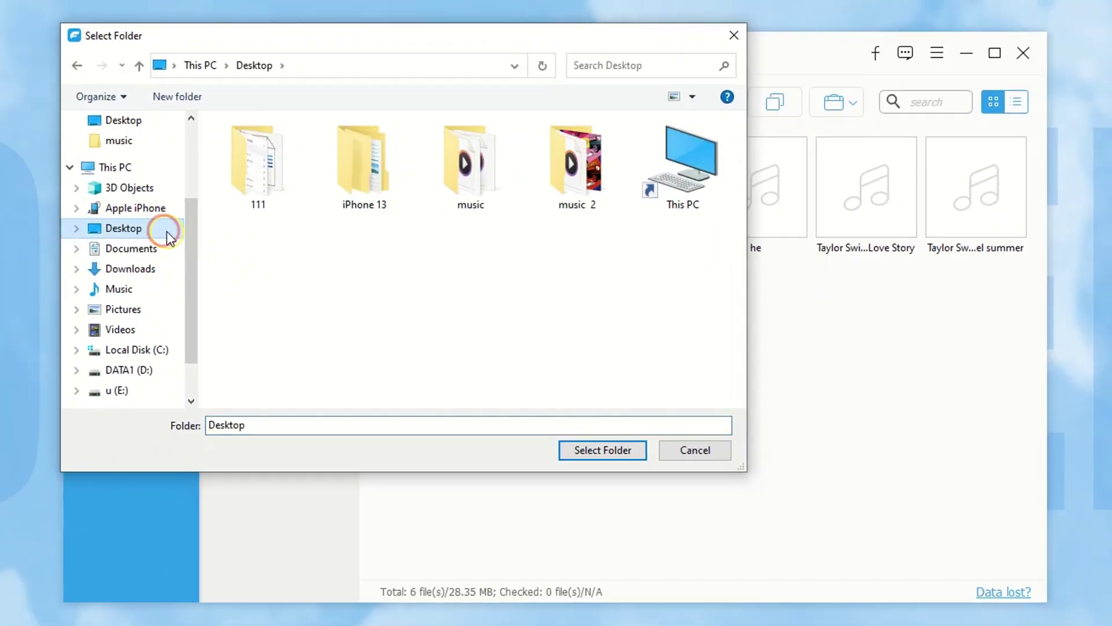
left_click(476, 215)
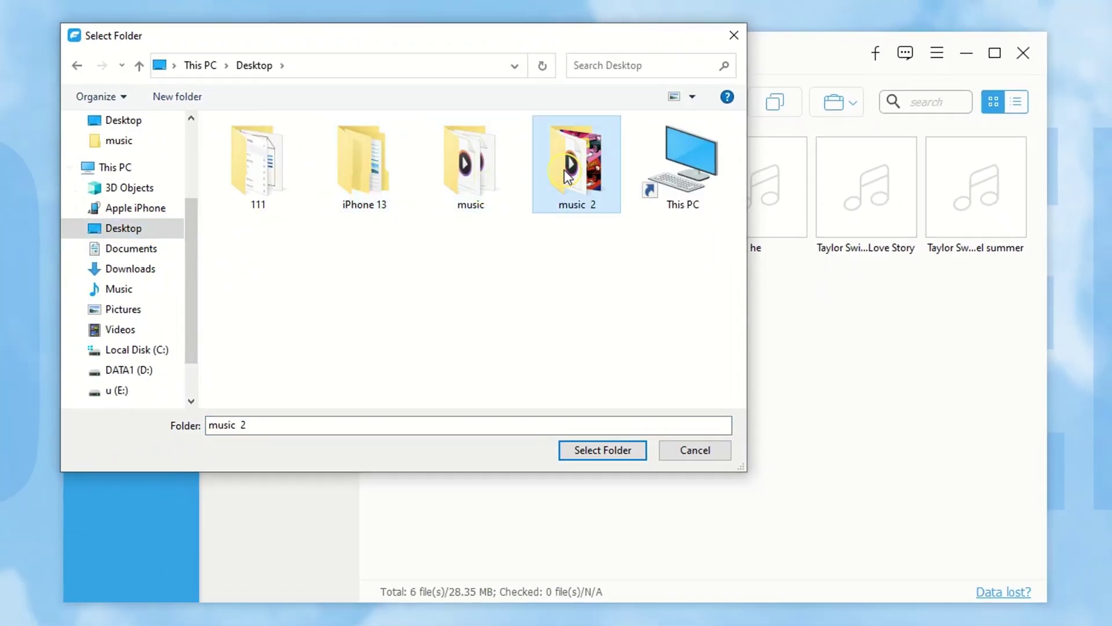
left_click(624, 453)
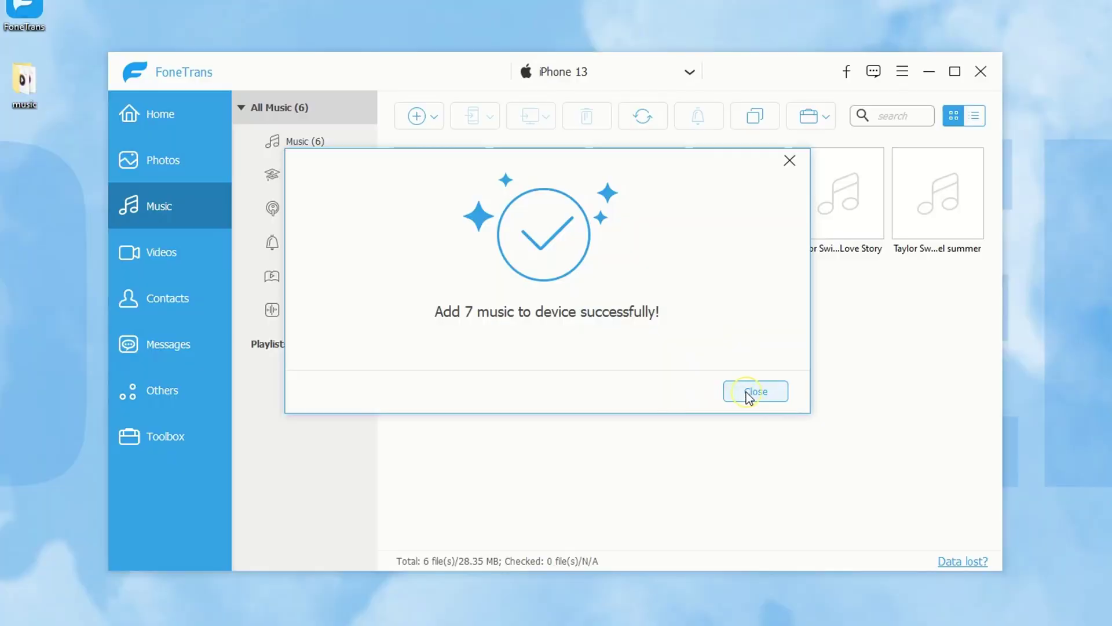
Dismiss the 7-songs-added confirmation; All Music now totals 13 songs (70.43 MB).
left_click(746, 392)
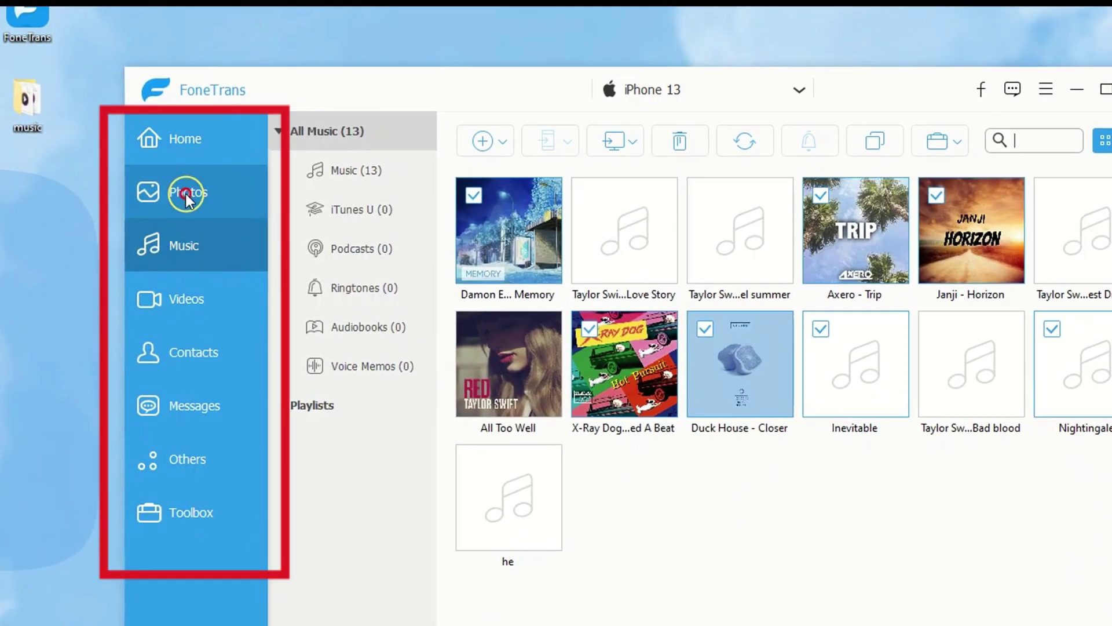
Browse the iPhone's Photos, Music, Contacts, Messages, Others and Toolbox, ending on the empty Videos list.
left_click(185, 194)
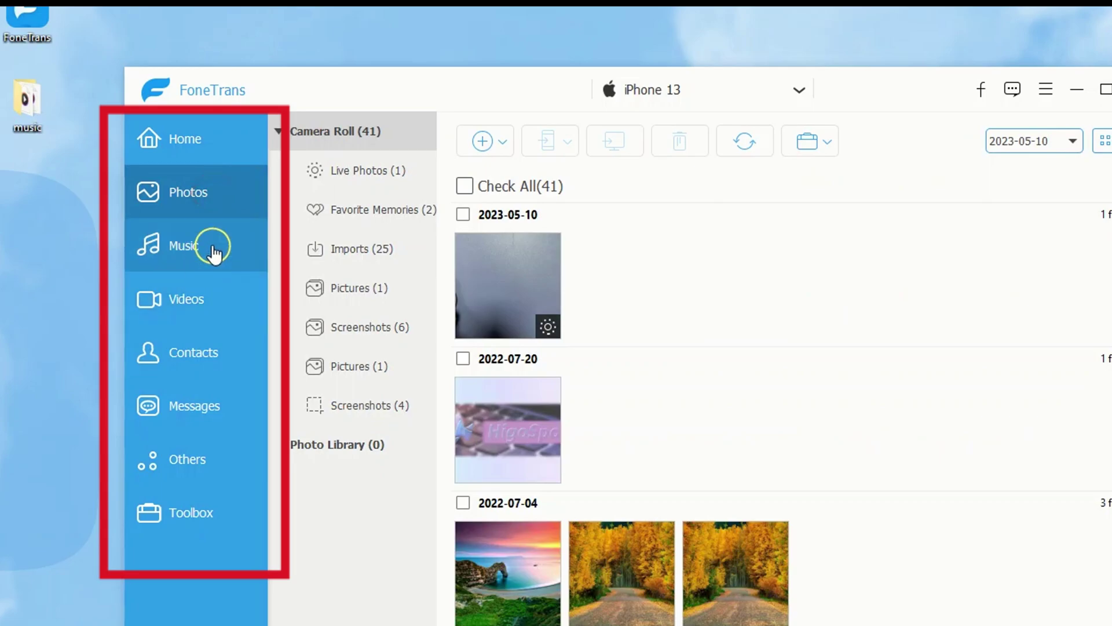
left_click(213, 250)
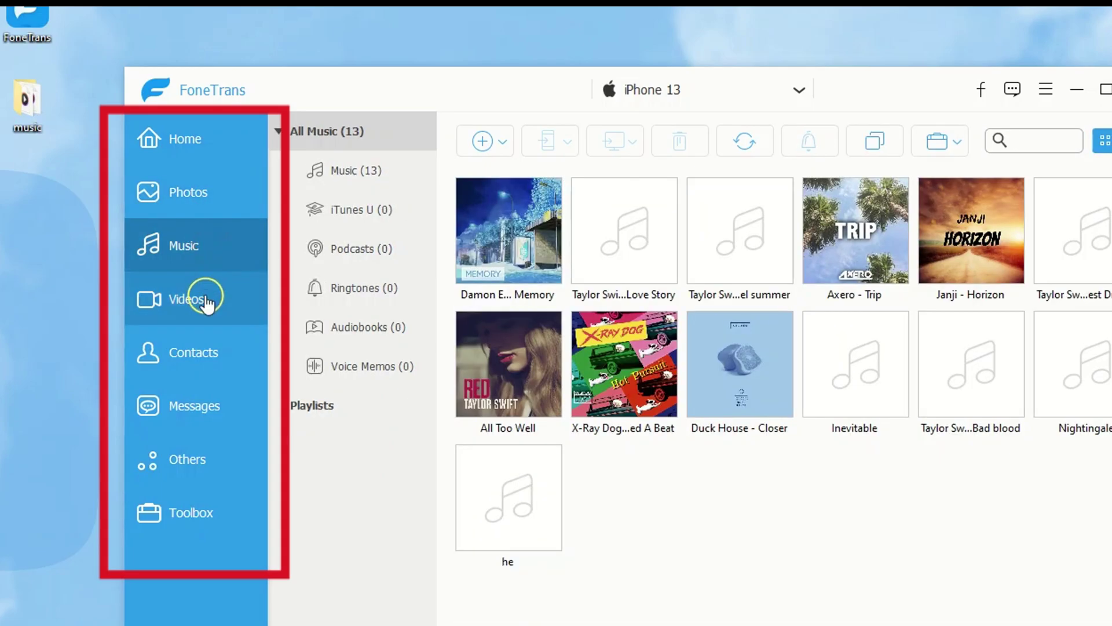
left_click(208, 299)
left_click(199, 345)
left_click(199, 393)
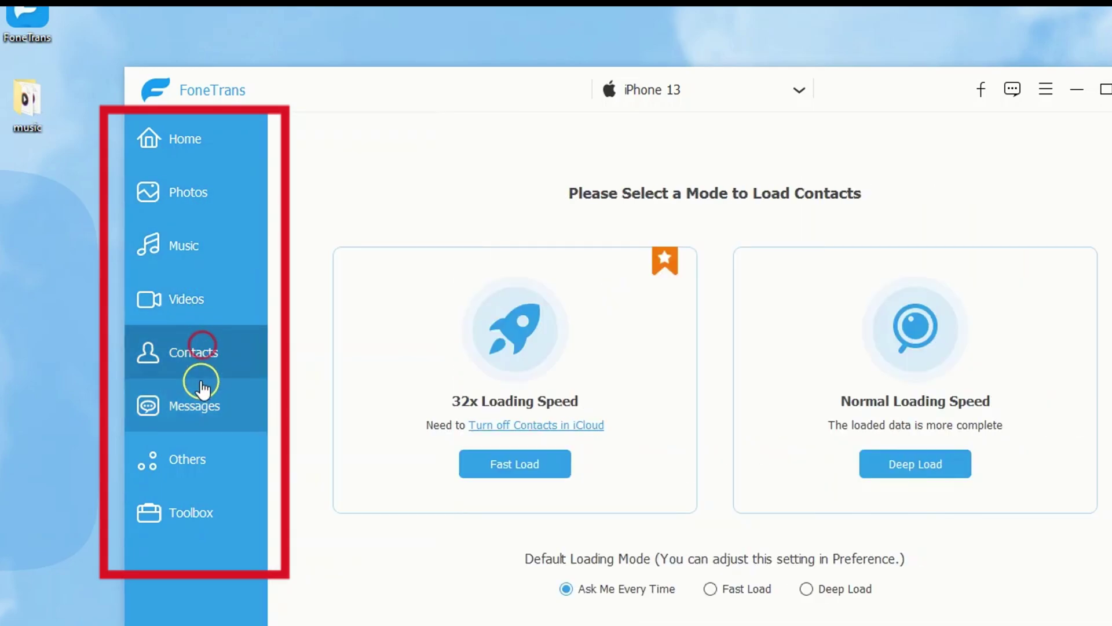
left_click(201, 448)
left_click(200, 512)
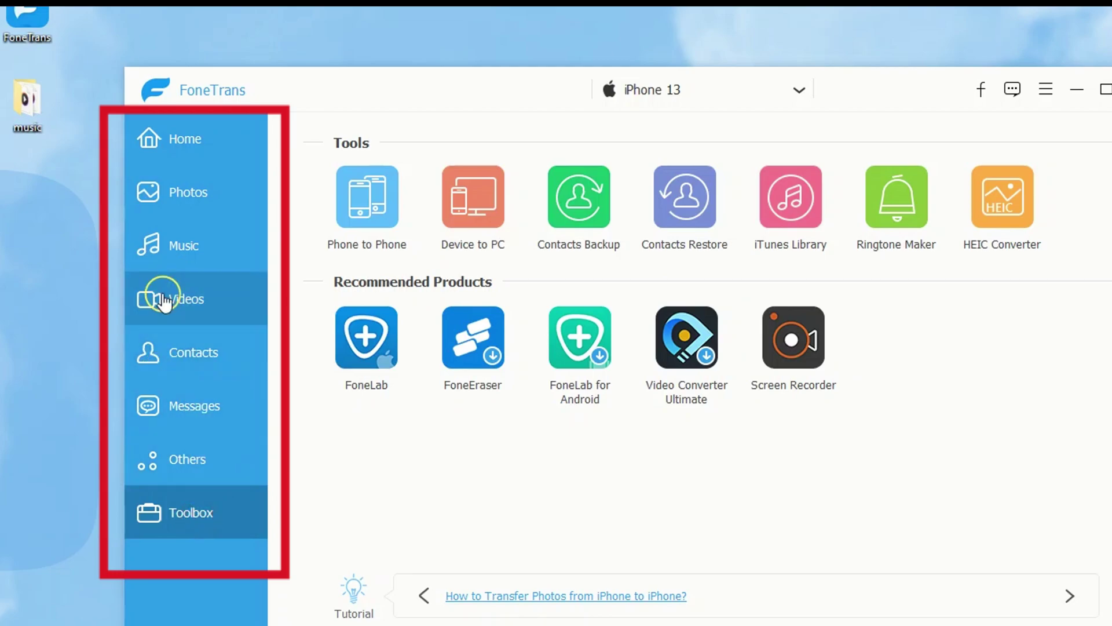
left_click(180, 266)
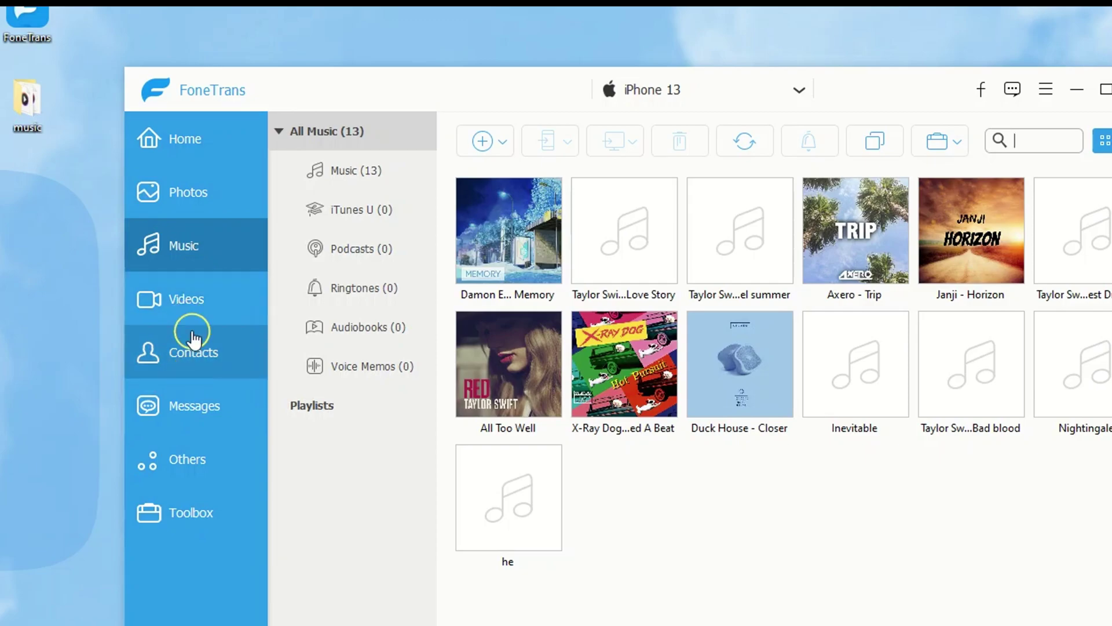
left_click(199, 298)
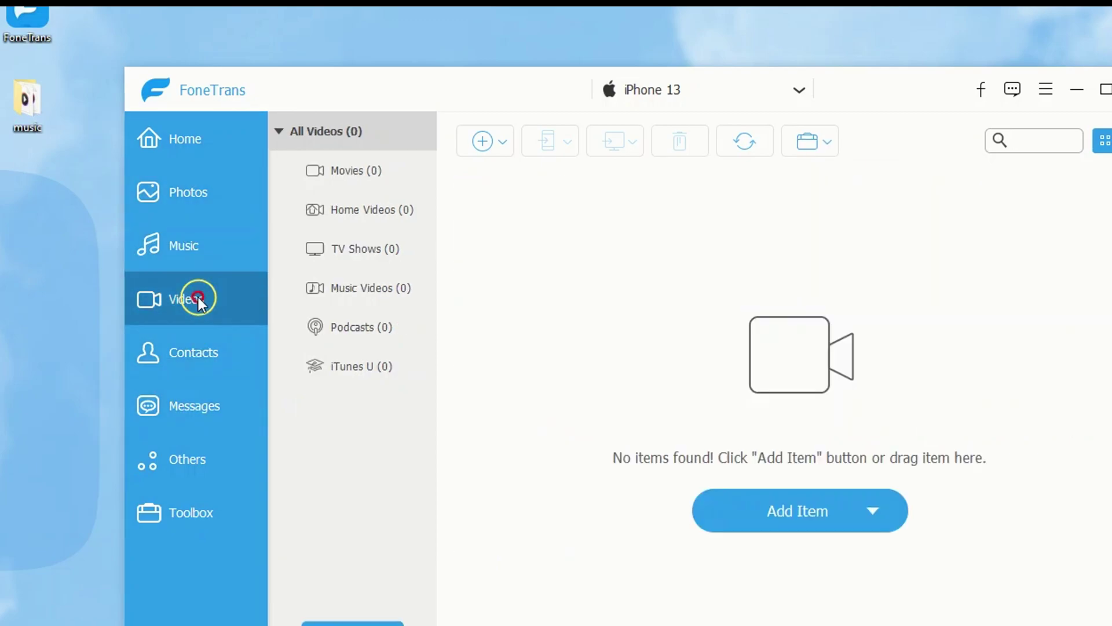